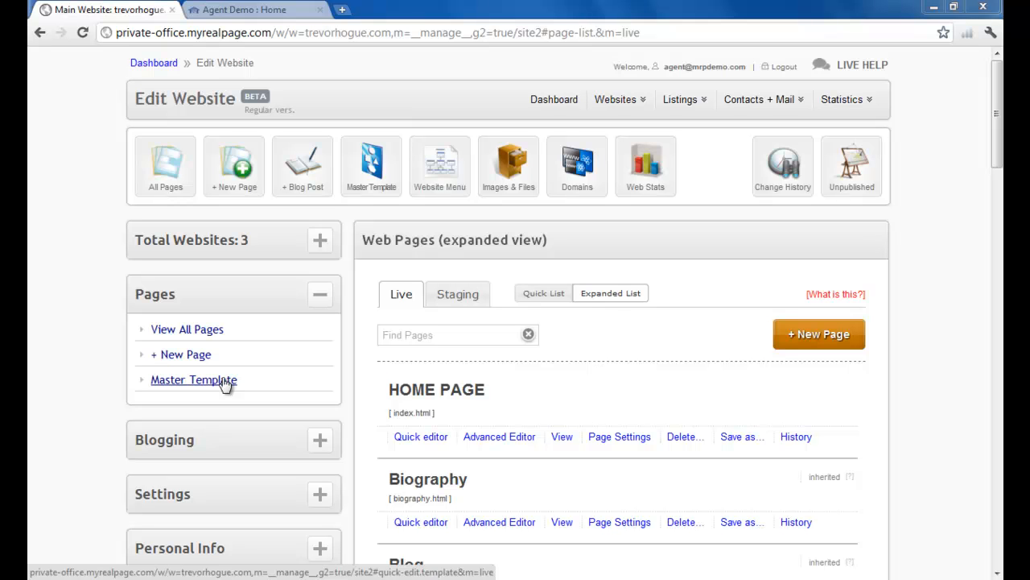
# Step: Open the website's Master Template for quick editing and look over its header and sidebar weblets
pyautogui.click(370, 159)
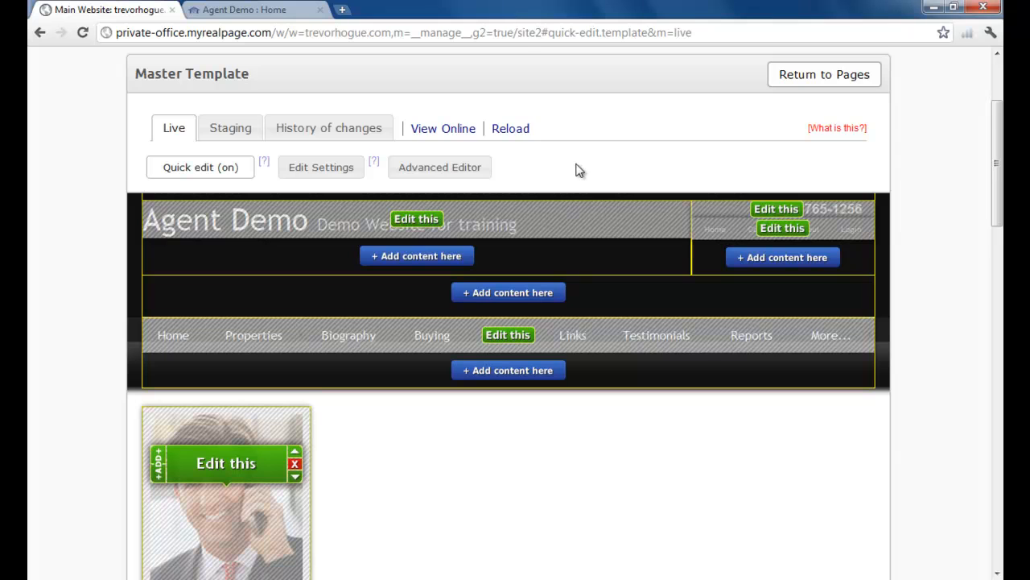
pyautogui.scroll(-3, 576, 172)
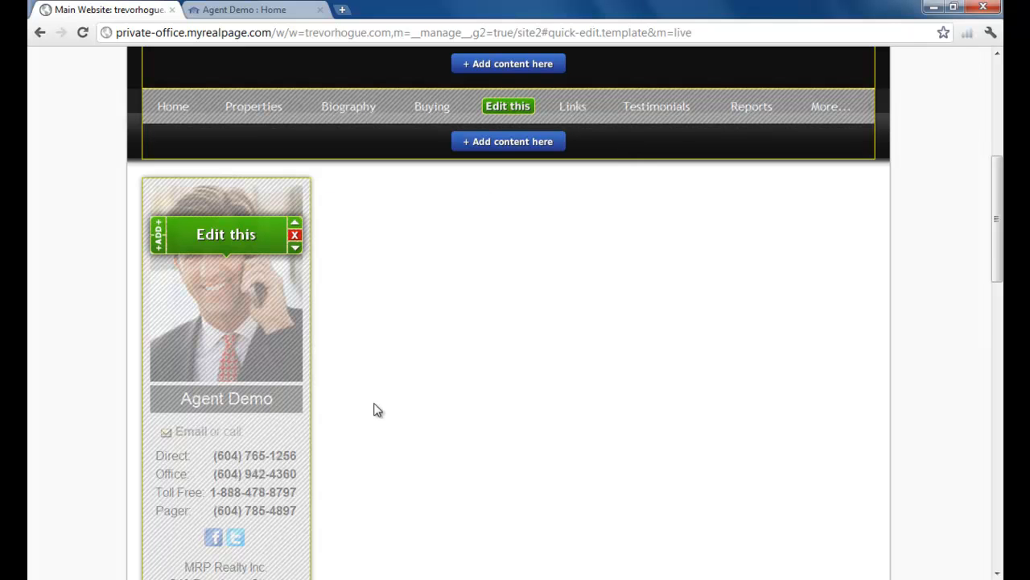
pyautogui.scroll(-5, 380, 359)
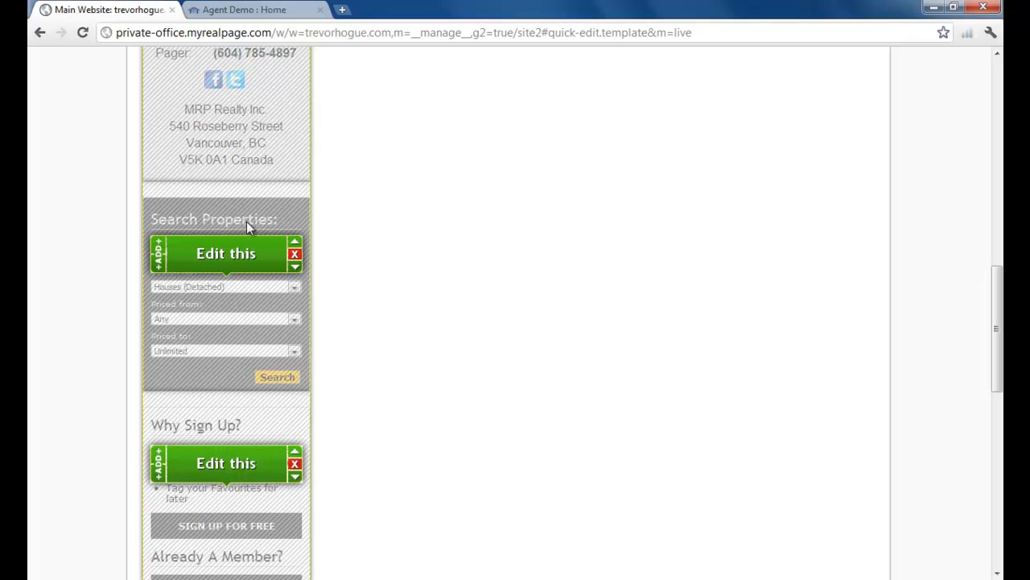
pyautogui.scroll(-2, 257, 302)
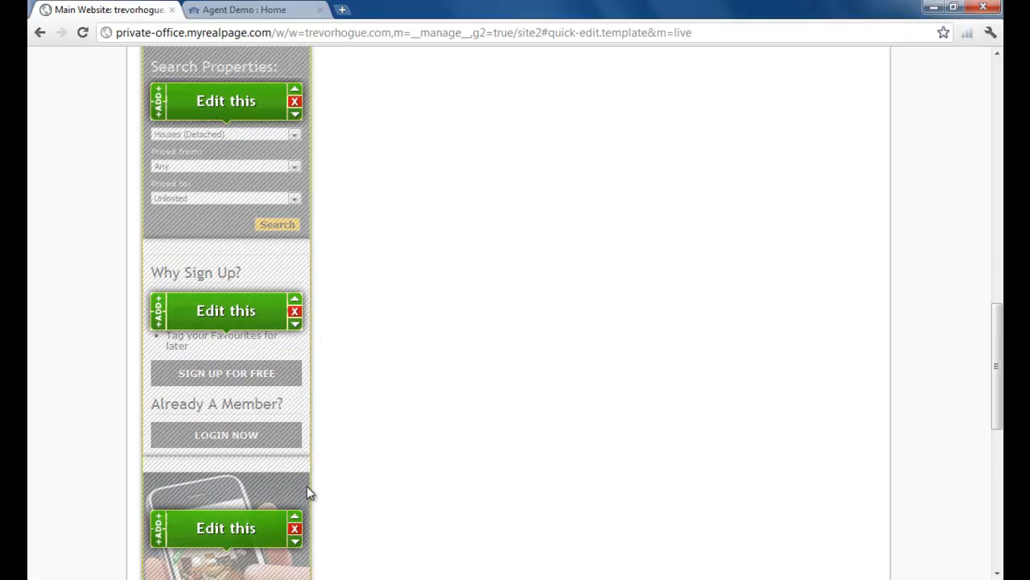
pyautogui.scroll(-2, 306, 486)
pyautogui.scroll(9, 382, 466)
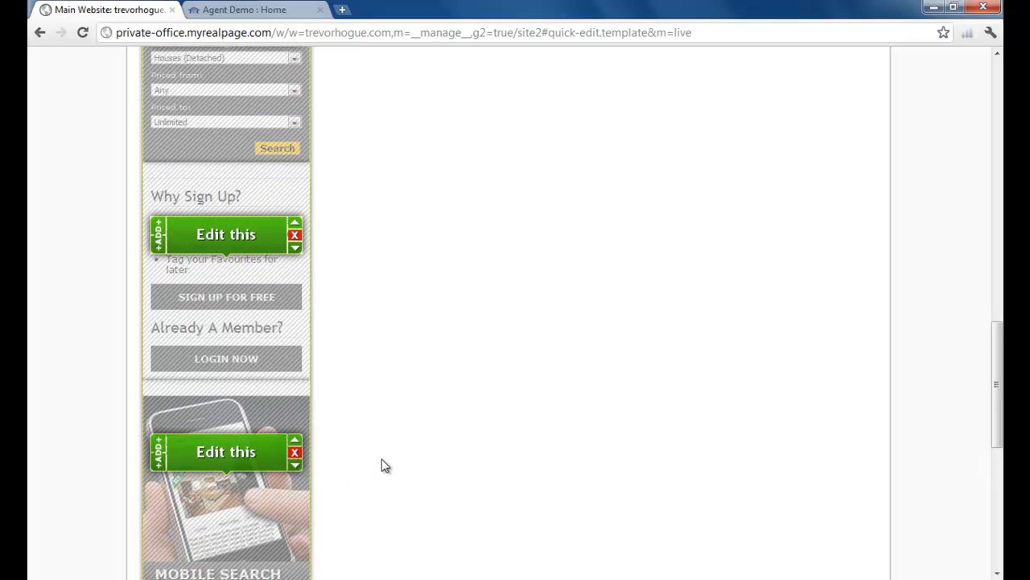
pyautogui.scroll(2, 382, 466)
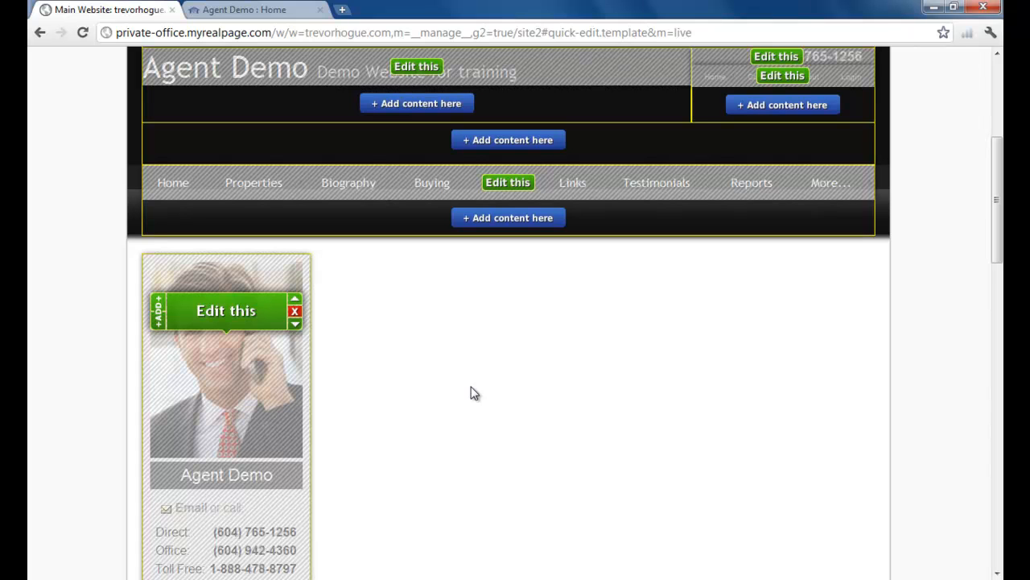
# Step: Edit the sidebar's Contact Info weblet and choose the box style with the contact details above the photo
pyautogui.scroll(-1, 464, 366)
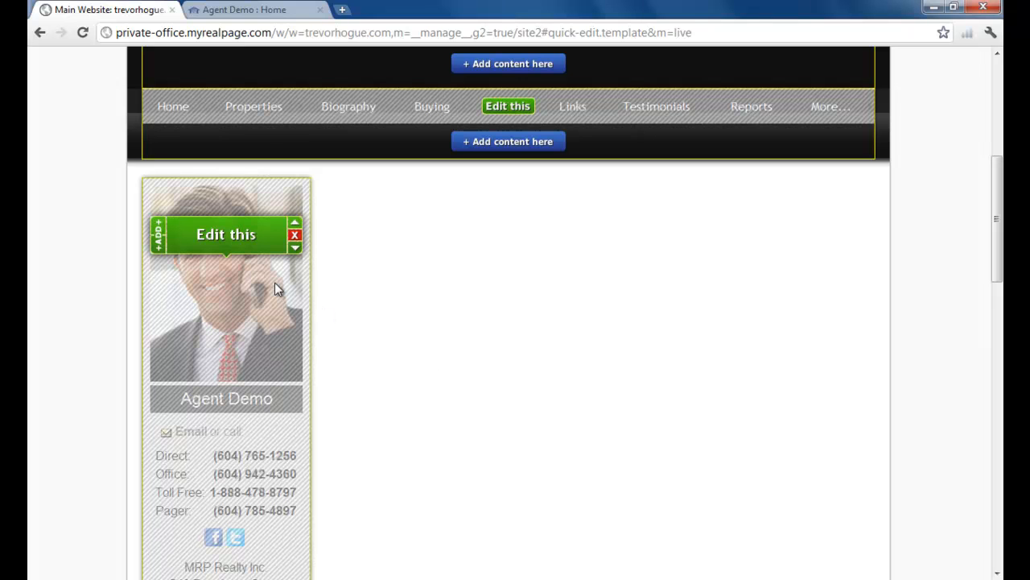
pyautogui.scroll(-1, 431, 477)
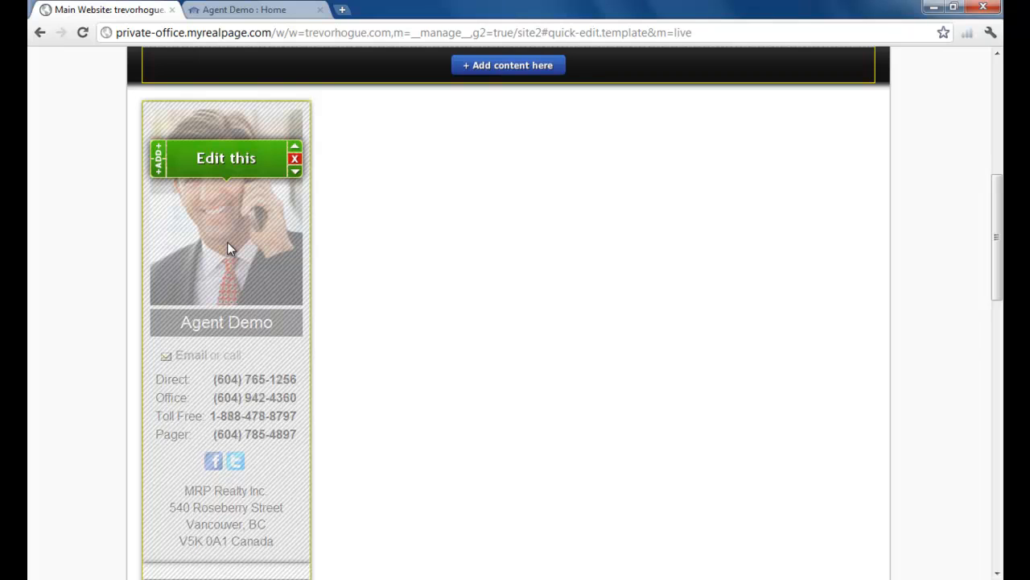
pyautogui.click(229, 160)
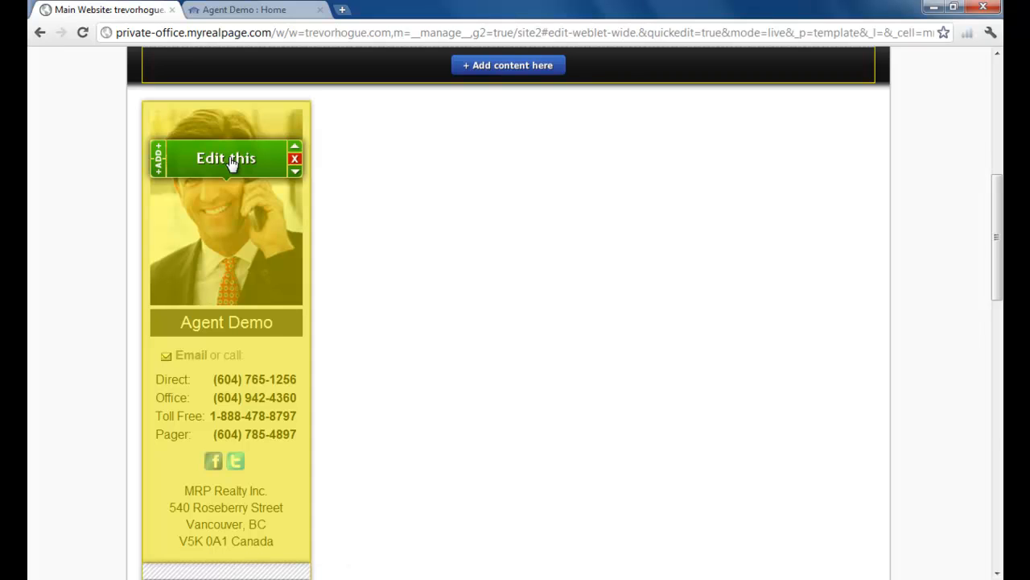
pyautogui.scroll(-5, 851, 299)
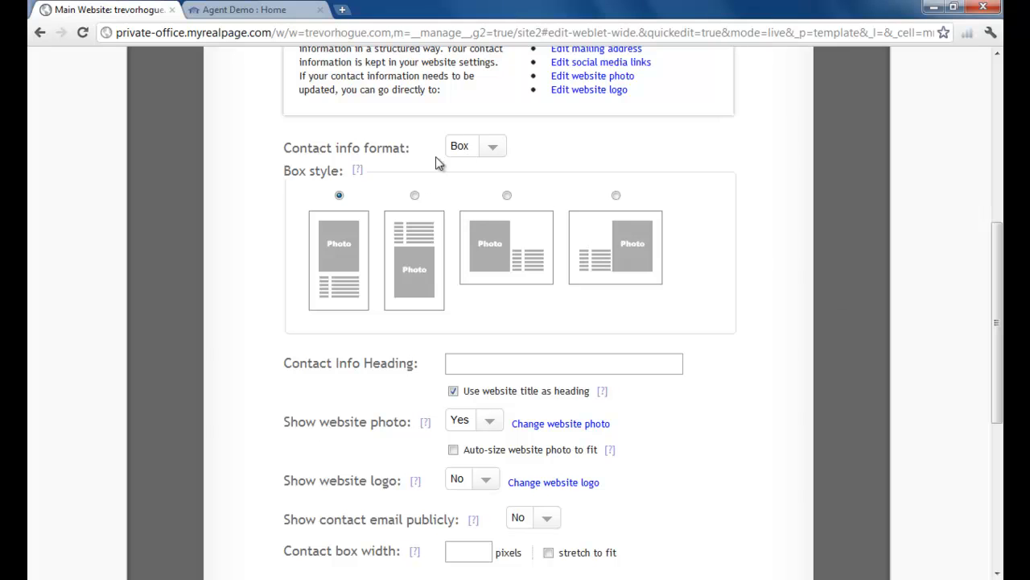
pyautogui.click(415, 195)
# Step: Set Hide address to Yes and save the Contact Info weblet
pyautogui.scroll(-3, 719, 245)
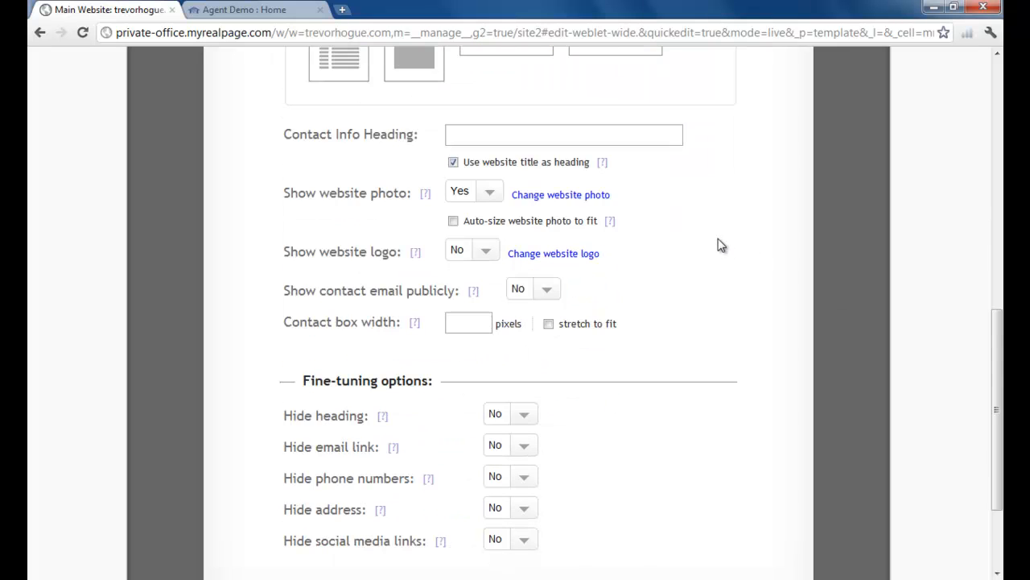
pyautogui.click(524, 507)
pyautogui.click(500, 527)
pyautogui.scroll(6, 740, 373)
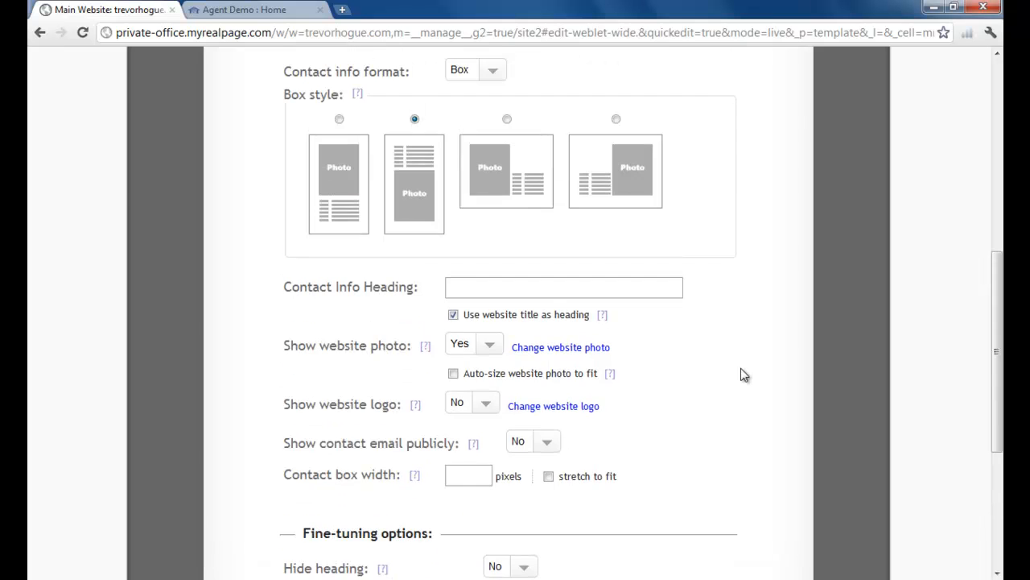
pyautogui.scroll(2, 740, 373)
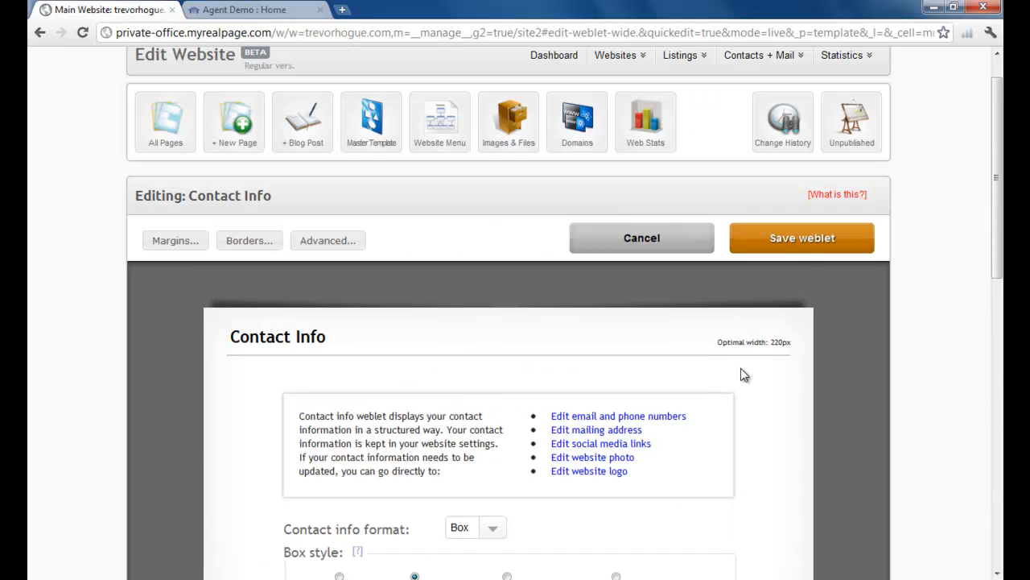
pyautogui.click(809, 241)
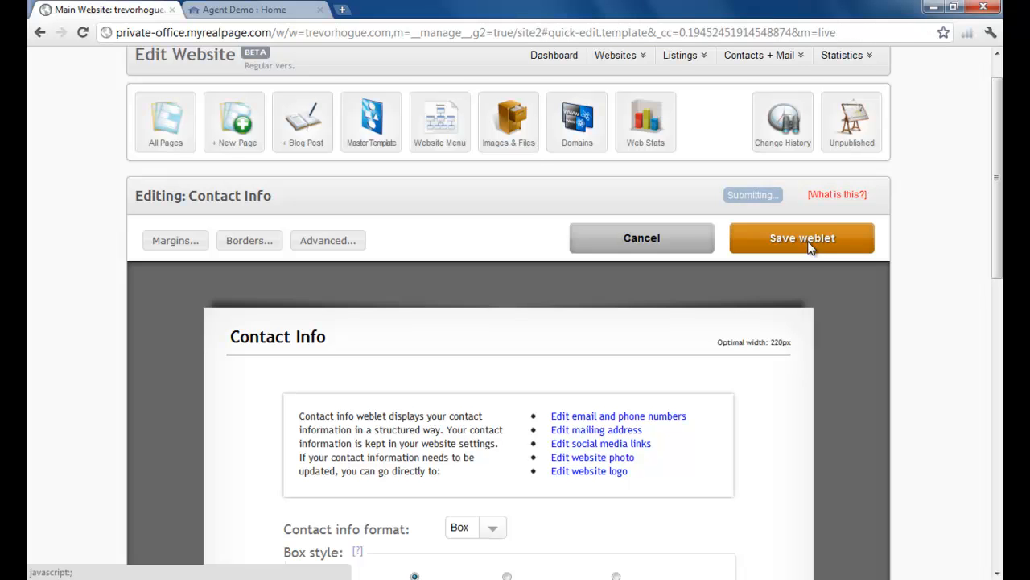
# Step: Move the Mobile Search weblet up in the sidebar, above the Why Sign Up weblet
pyautogui.scroll(-3, 584, 326)
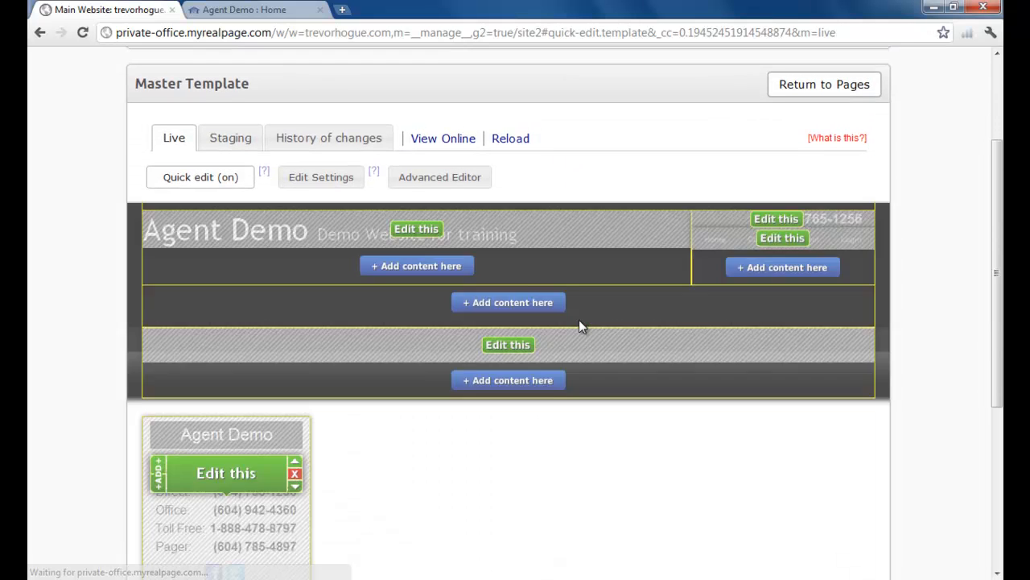
pyautogui.scroll(-2, 584, 326)
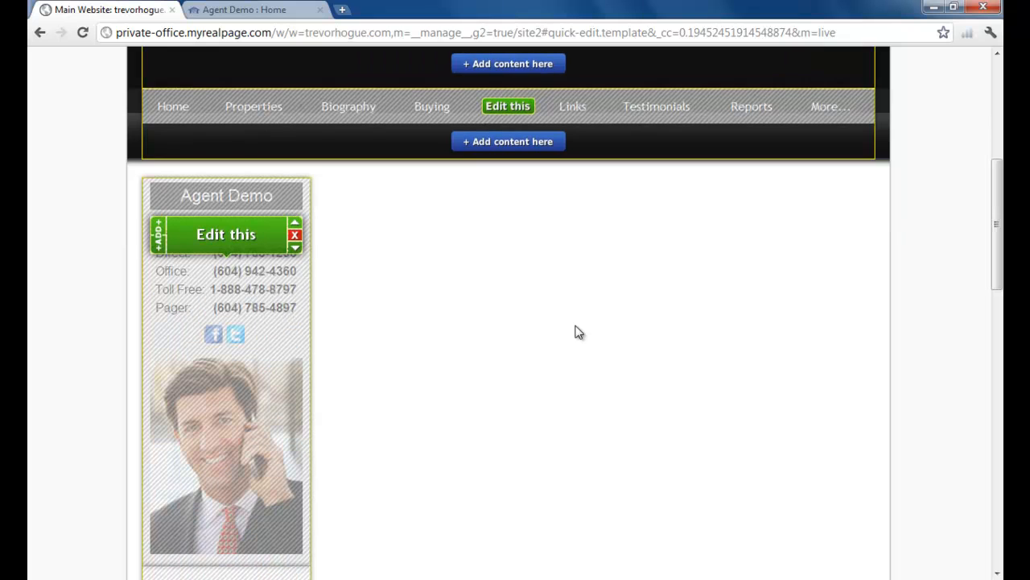
pyautogui.scroll(-6, 499, 306)
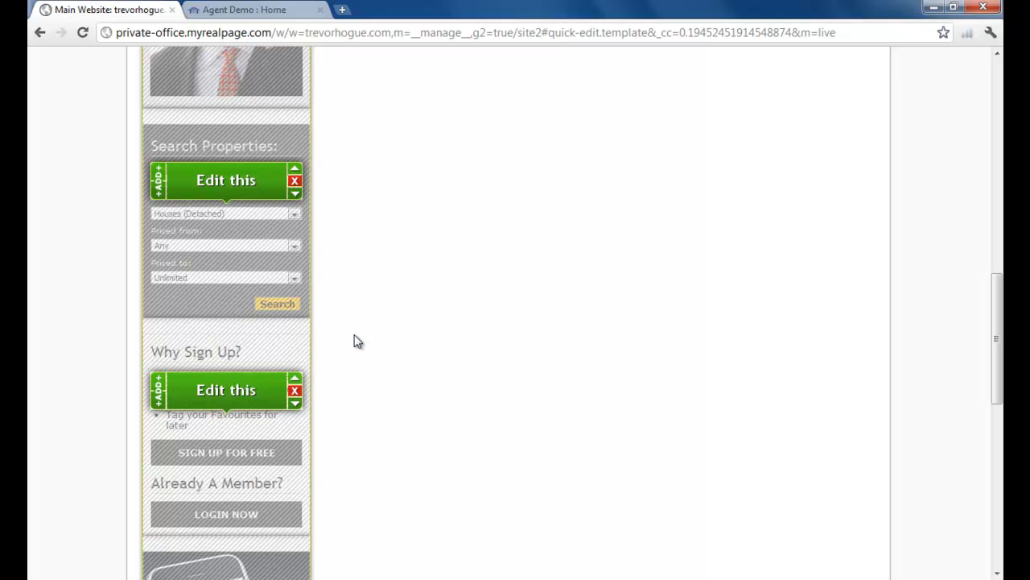
pyautogui.scroll(-1, 242, 467)
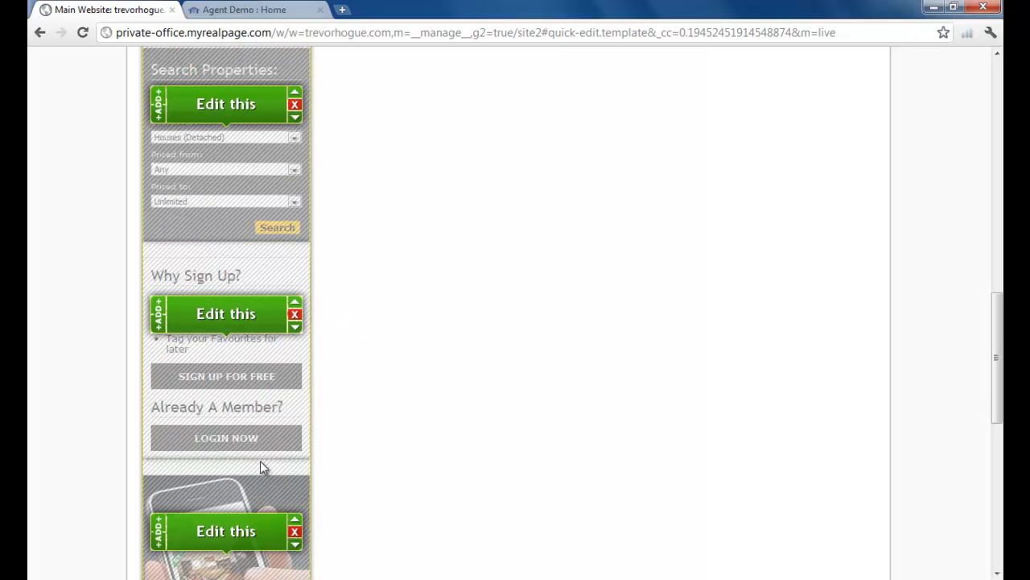
pyautogui.click(294, 525)
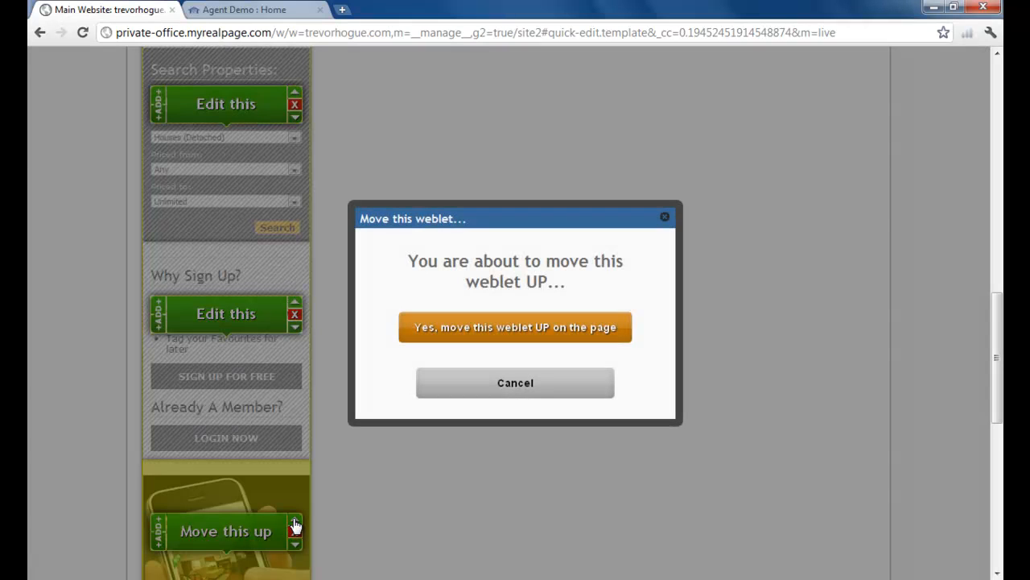
pyautogui.click(505, 329)
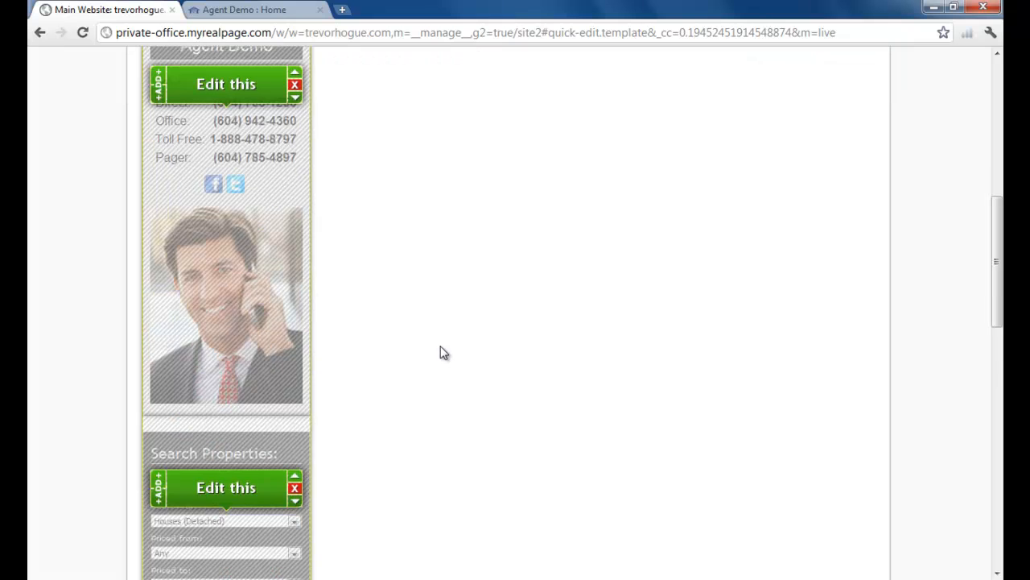
# Step: Move the Mobile Search weblet further up so it sits above Search Properties, directly below the contact info
pyautogui.scroll(-6, 440, 351)
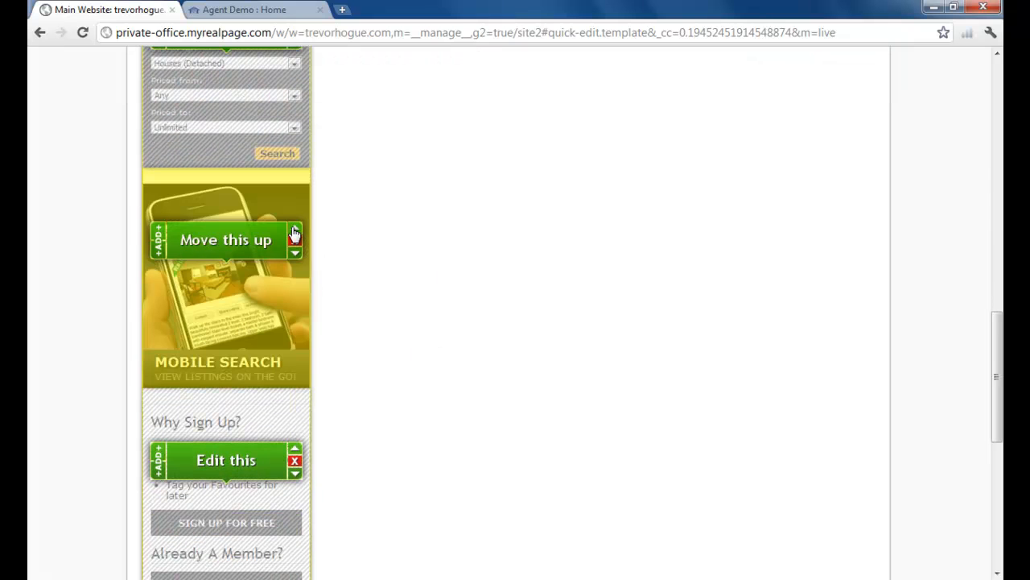
pyautogui.click(295, 232)
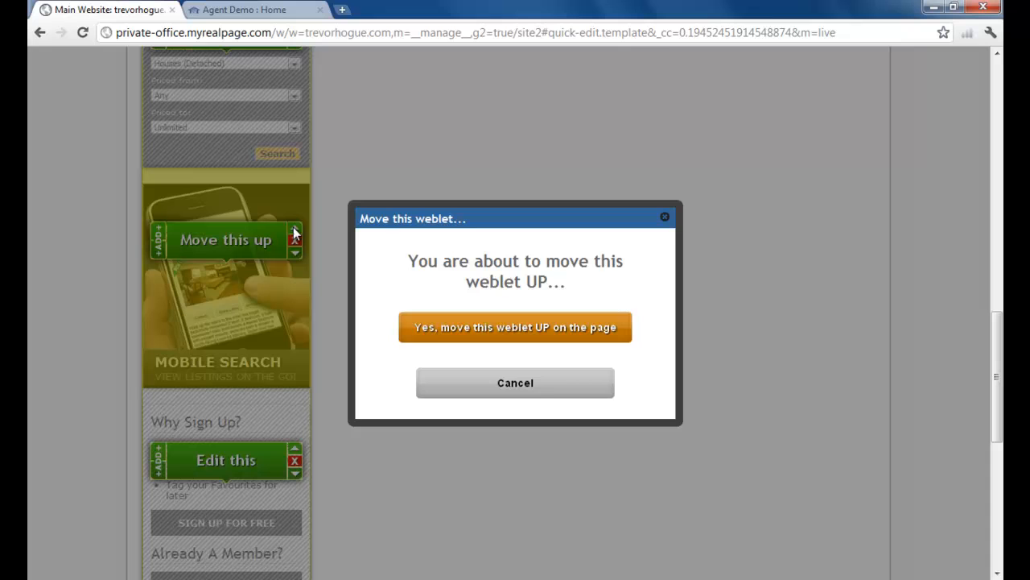
pyautogui.click(503, 330)
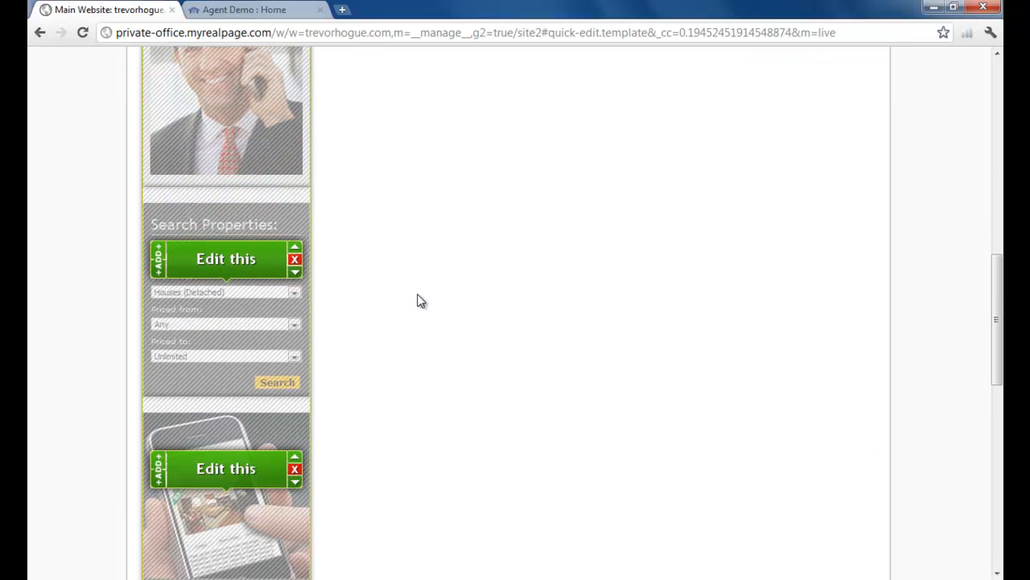
pyautogui.click(295, 460)
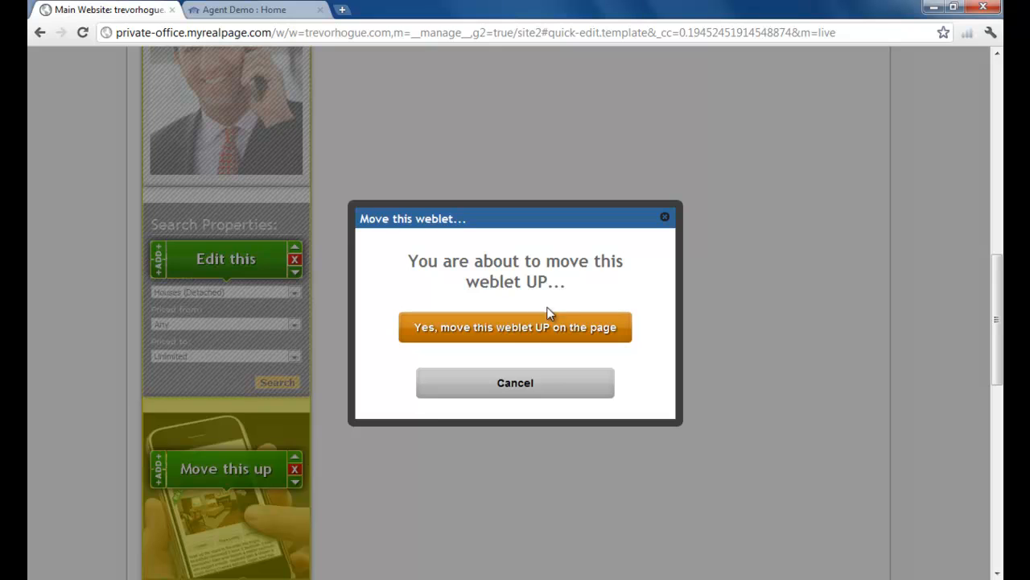
pyautogui.click(519, 333)
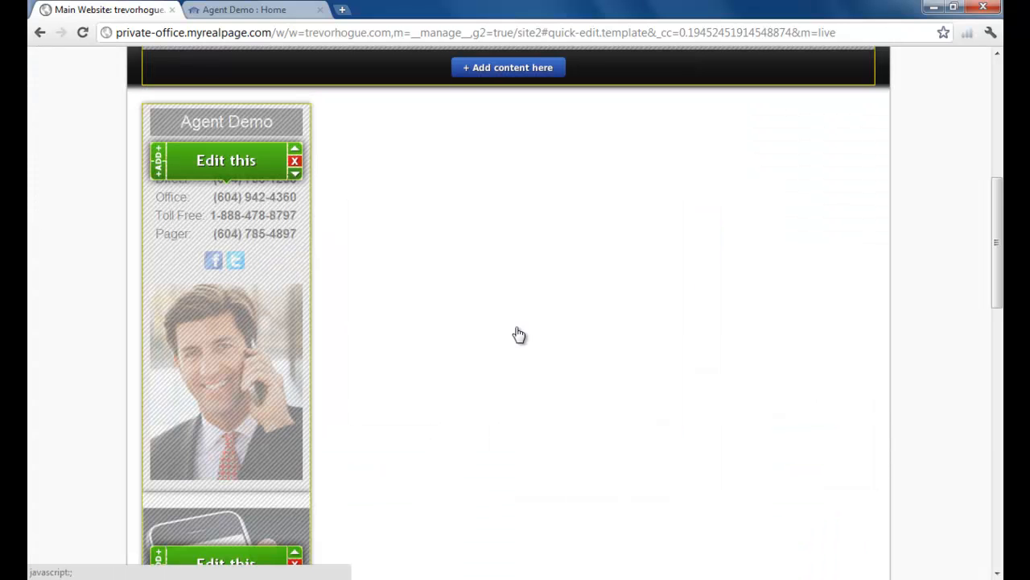
pyautogui.scroll(-3, 520, 333)
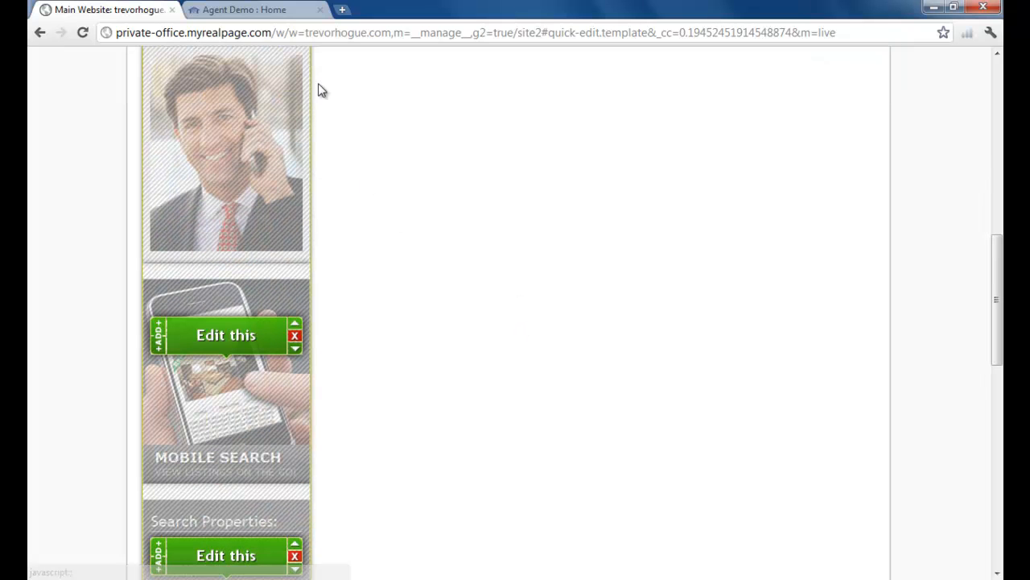
# Step: Switch to the live website and check the changed sidebar on the Biography and Buying pages
pyautogui.click(277, 11)
pyautogui.scroll(2, 355, 288)
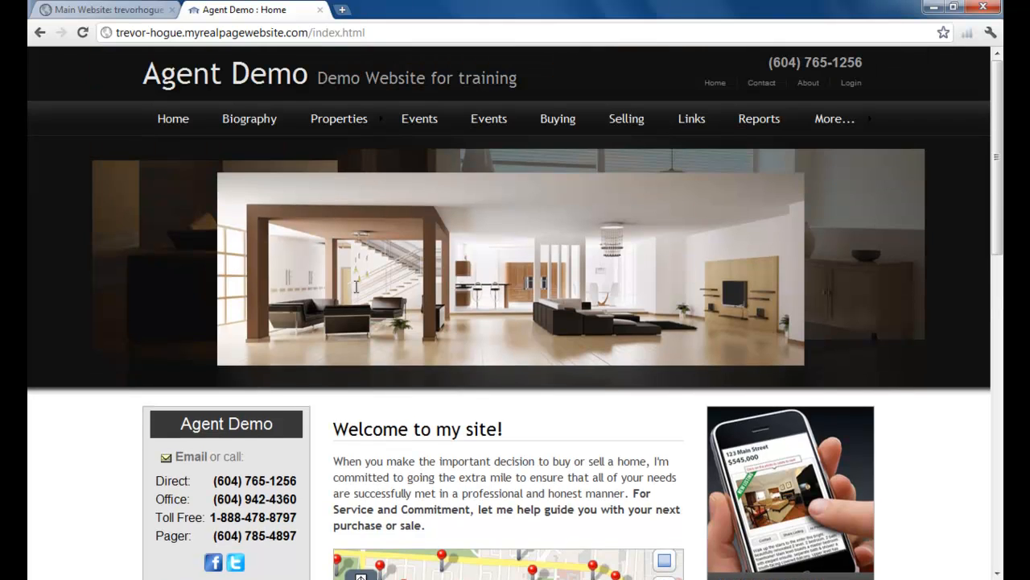
pyautogui.click(267, 127)
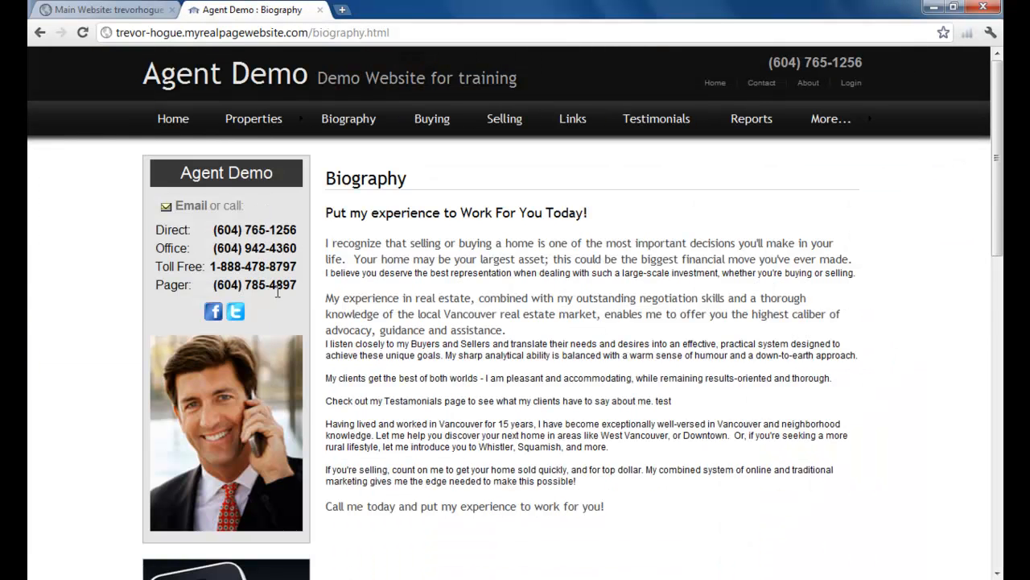
pyautogui.scroll(-2, 279, 299)
pyautogui.scroll(-1, 277, 307)
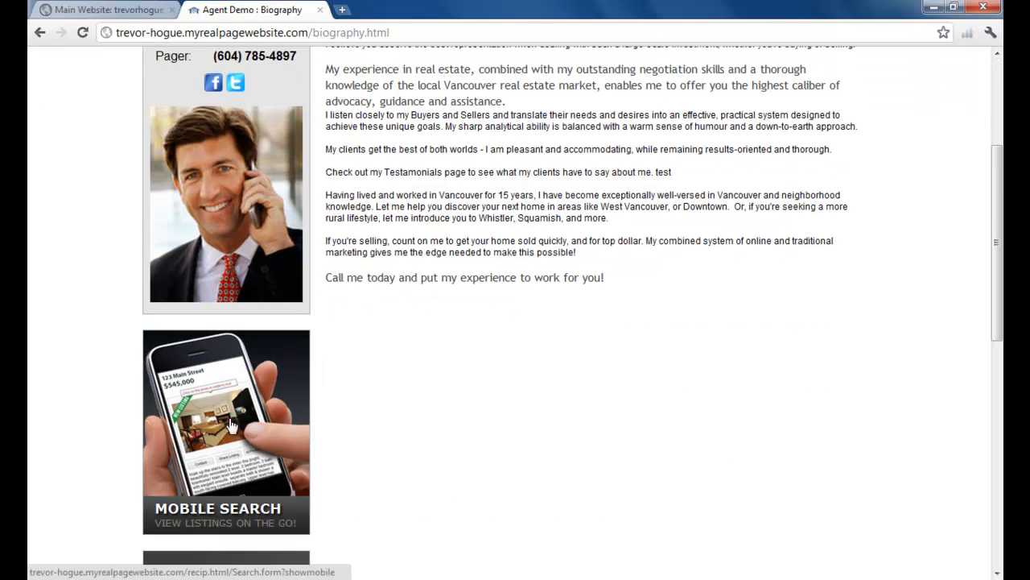
pyautogui.scroll(3, 228, 448)
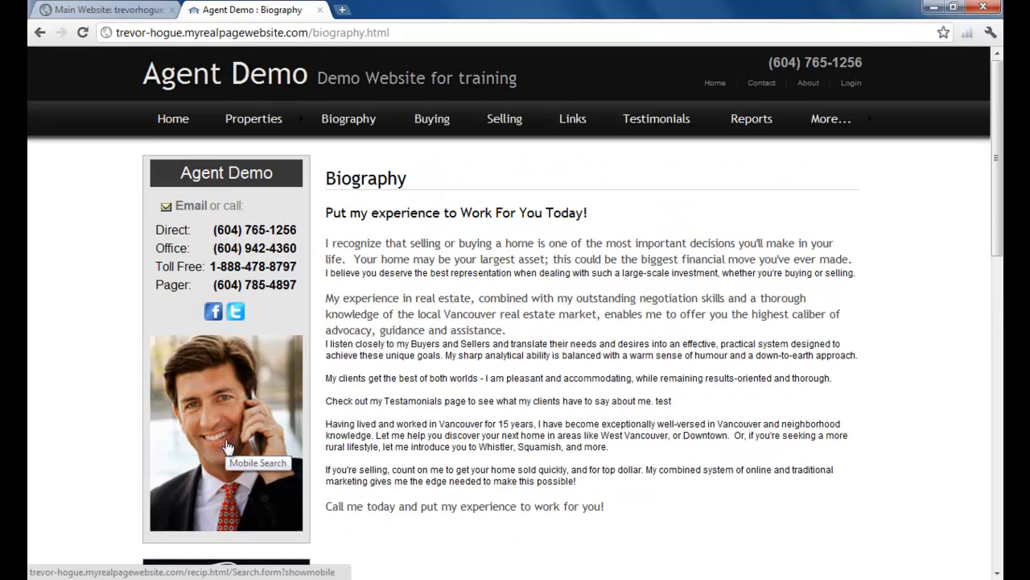
pyautogui.click(435, 118)
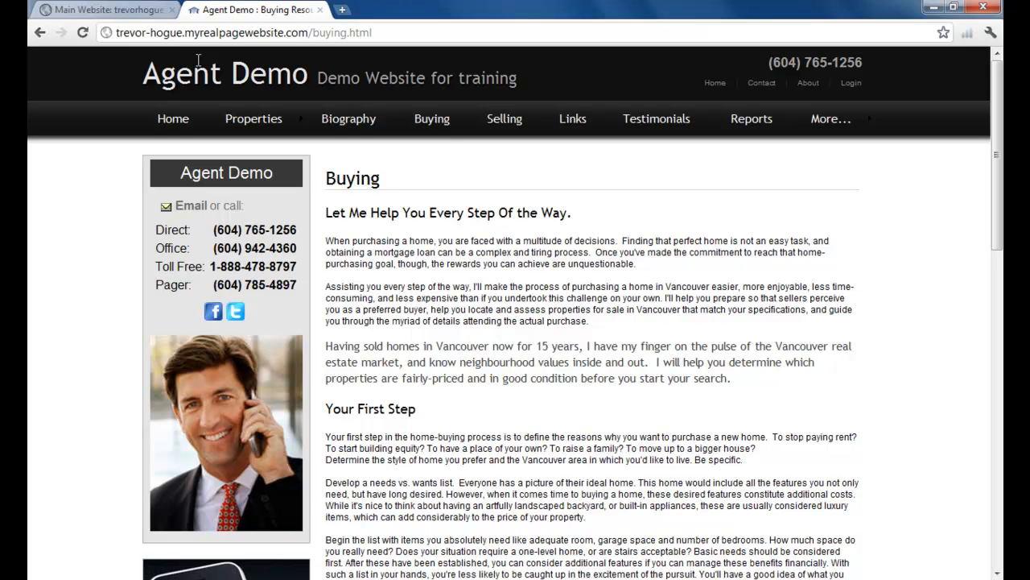
# Step: Return from the live site to the website editor and open the list of all pages
pyautogui.click(153, 15)
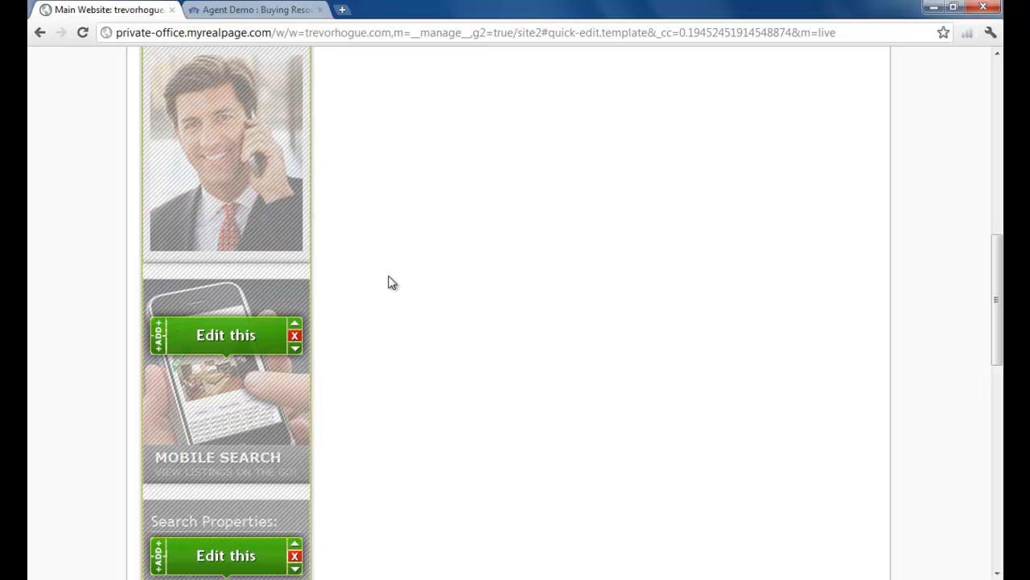
pyautogui.scroll(6, 394, 276)
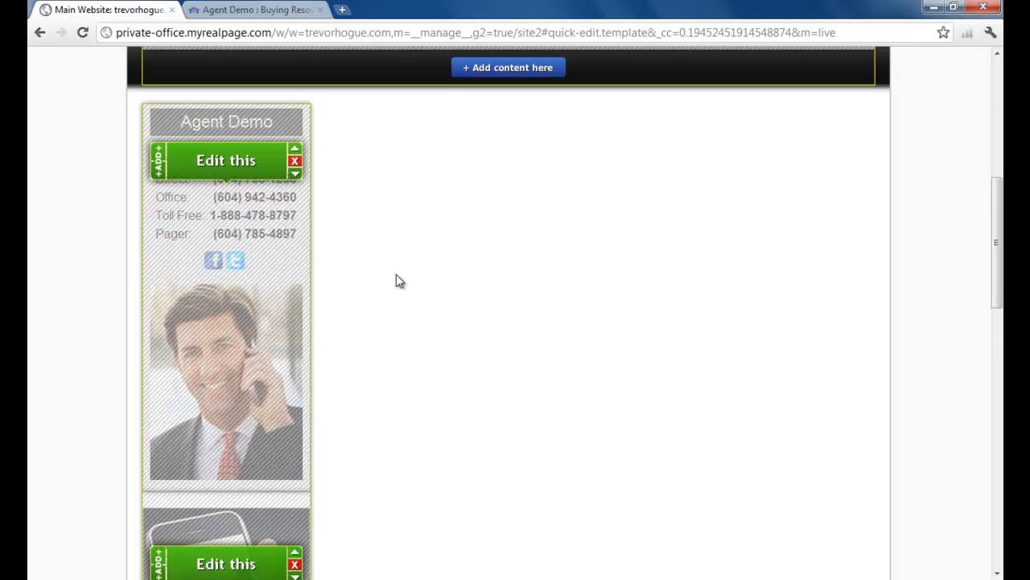
pyautogui.scroll(2, 396, 274)
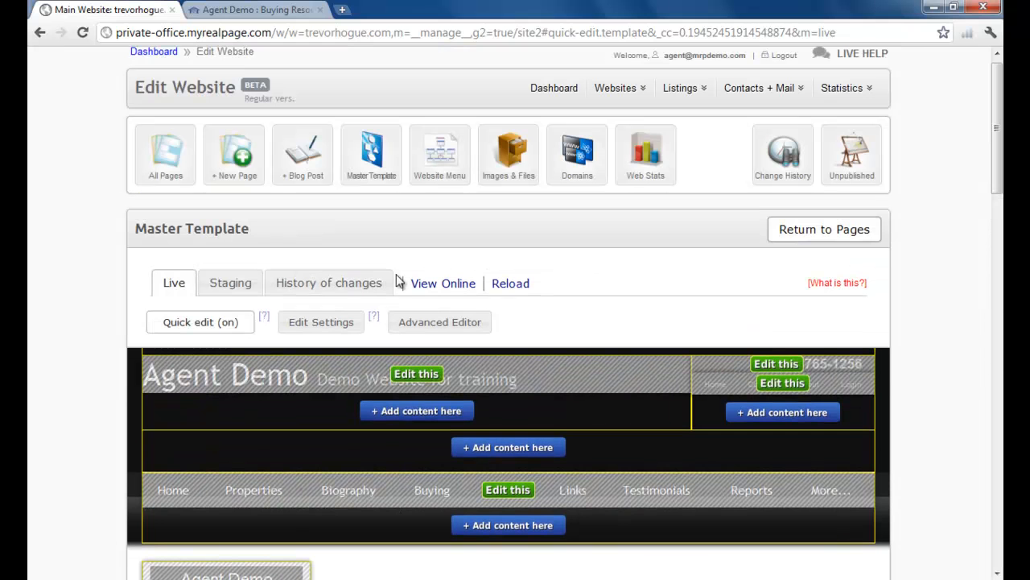
pyautogui.click(169, 167)
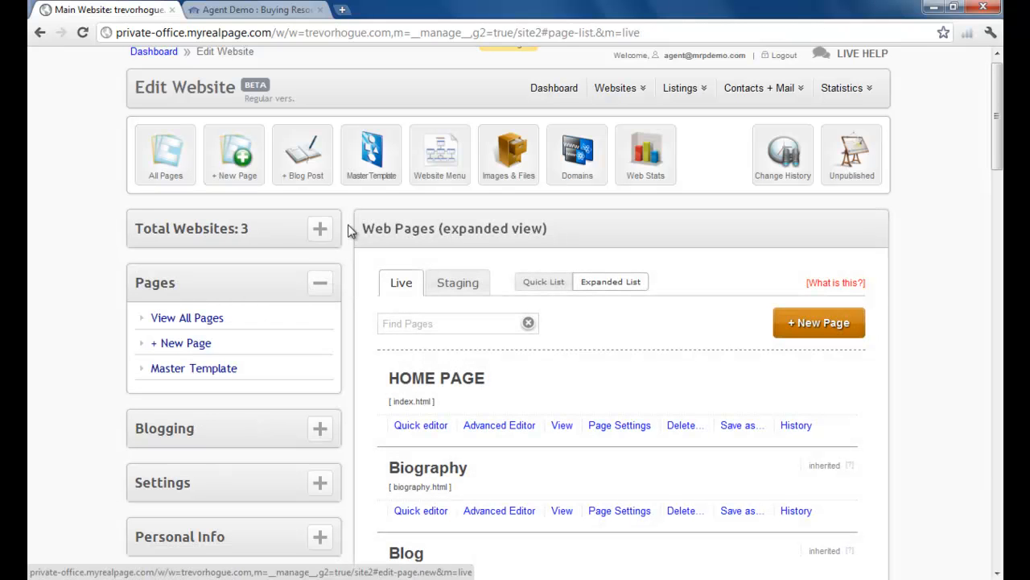
# Step: Open the Biography page in the quick editor and open its main text block for editing
pyautogui.scroll(-1, 571, 354)
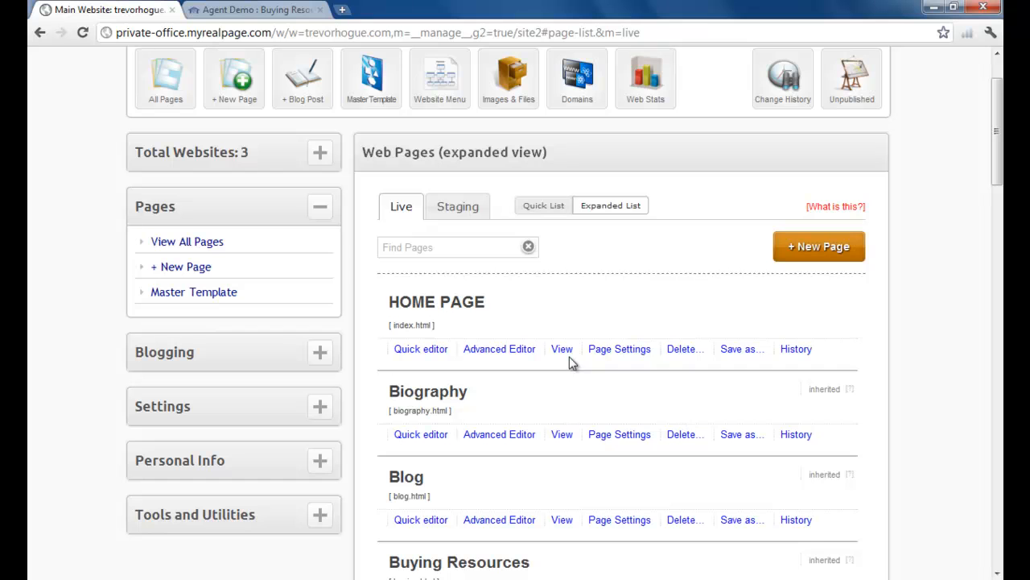
pyautogui.click(422, 435)
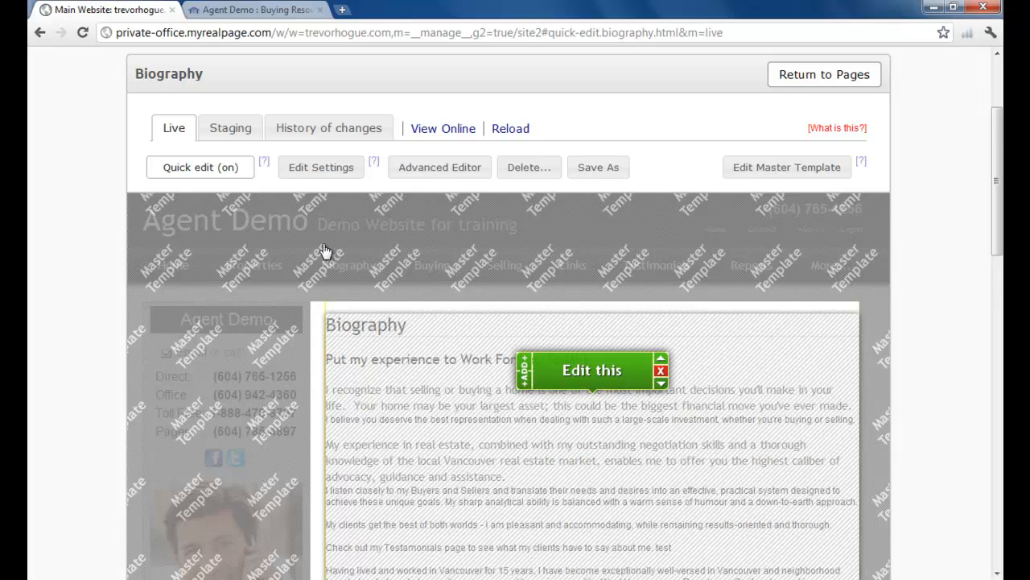
pyautogui.scroll(-2, 472, 263)
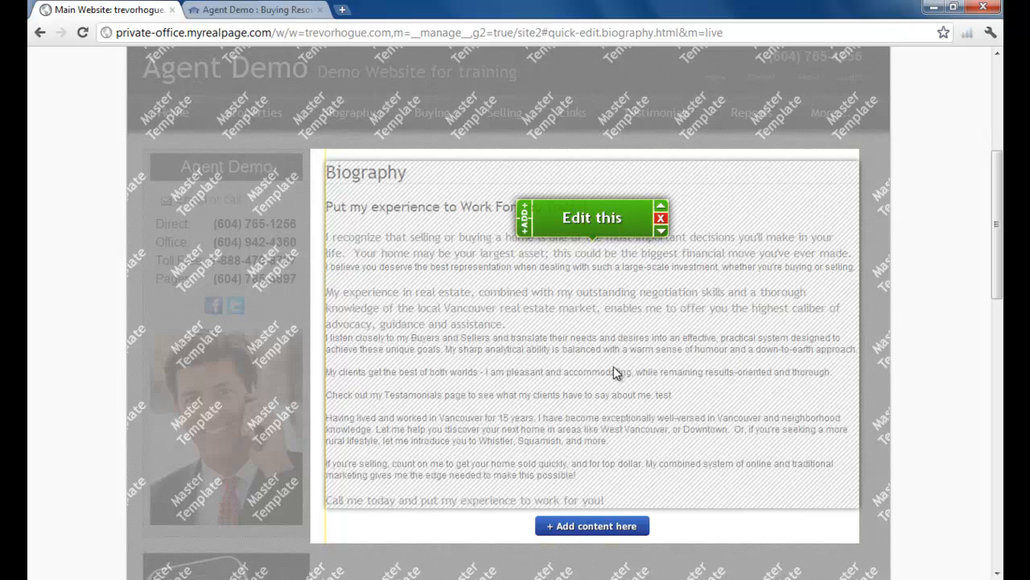
pyautogui.click(592, 219)
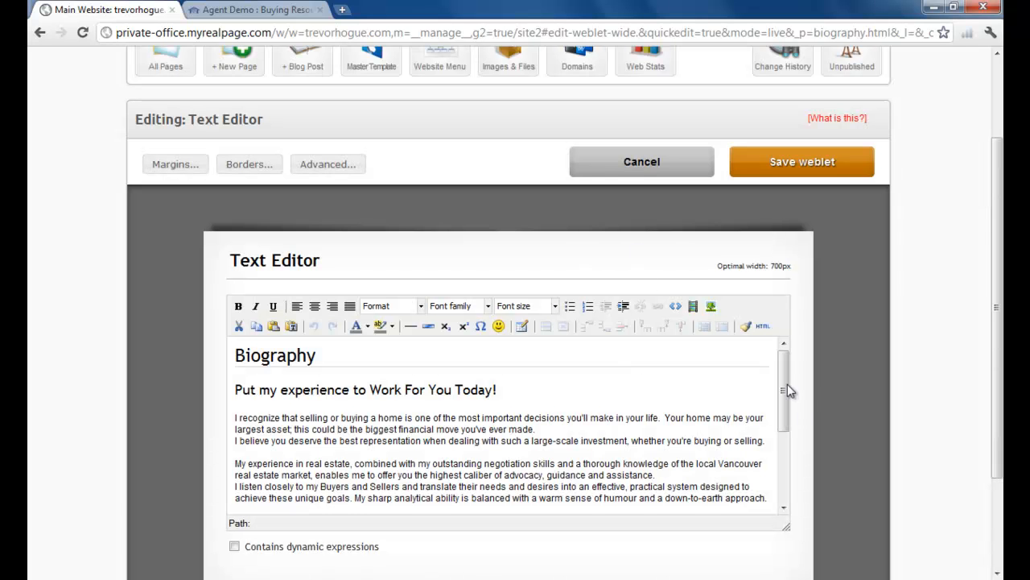
# Step: Delete the line "Check out my Testamonials page to see what my clients have to say about me. test" and its extra blank line
pyautogui.scroll(-1, 782, 385)
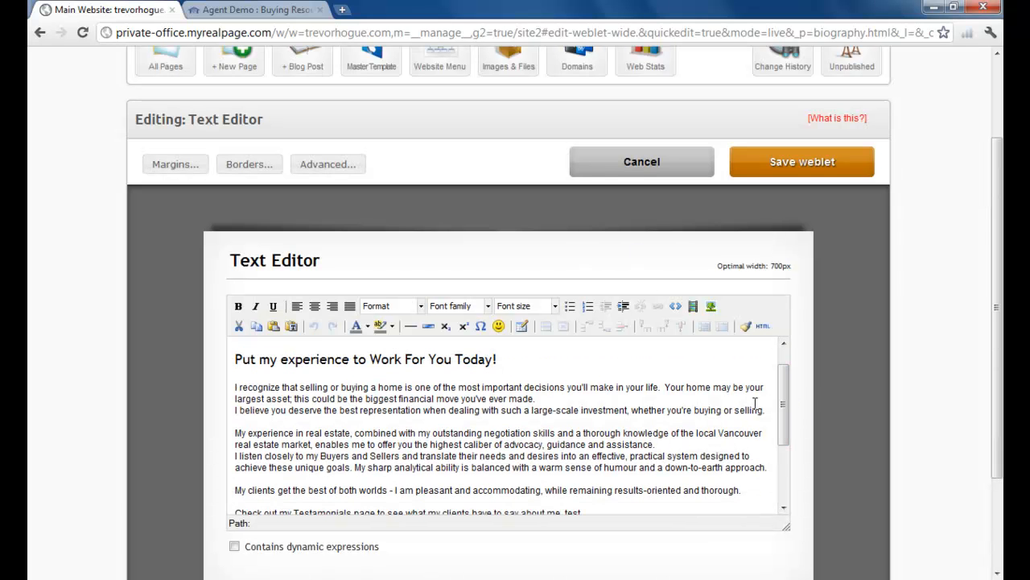
pyautogui.scroll(-2, 535, 471)
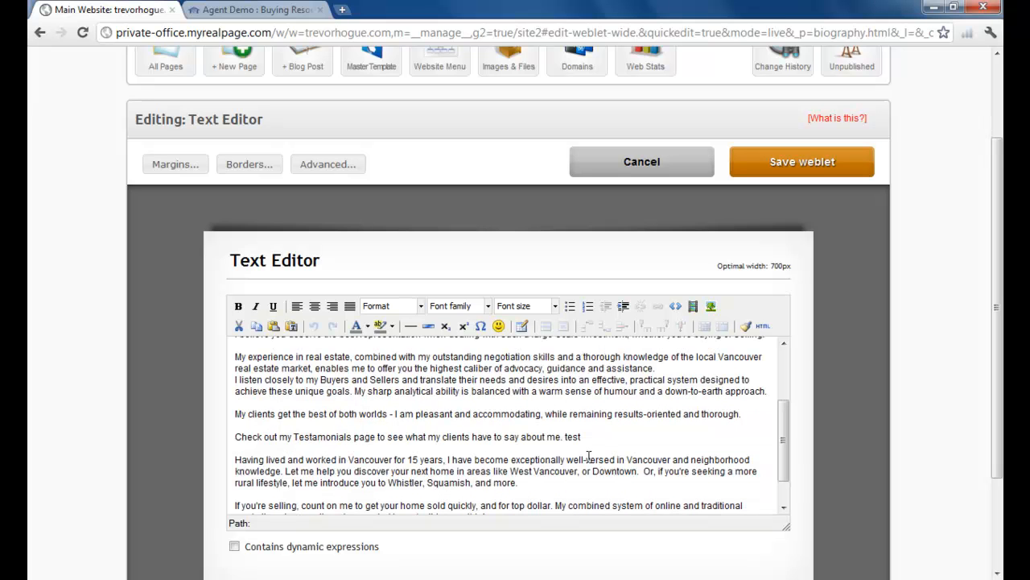
pyautogui.moveTo(582, 437); pyautogui.dragTo(239, 432)
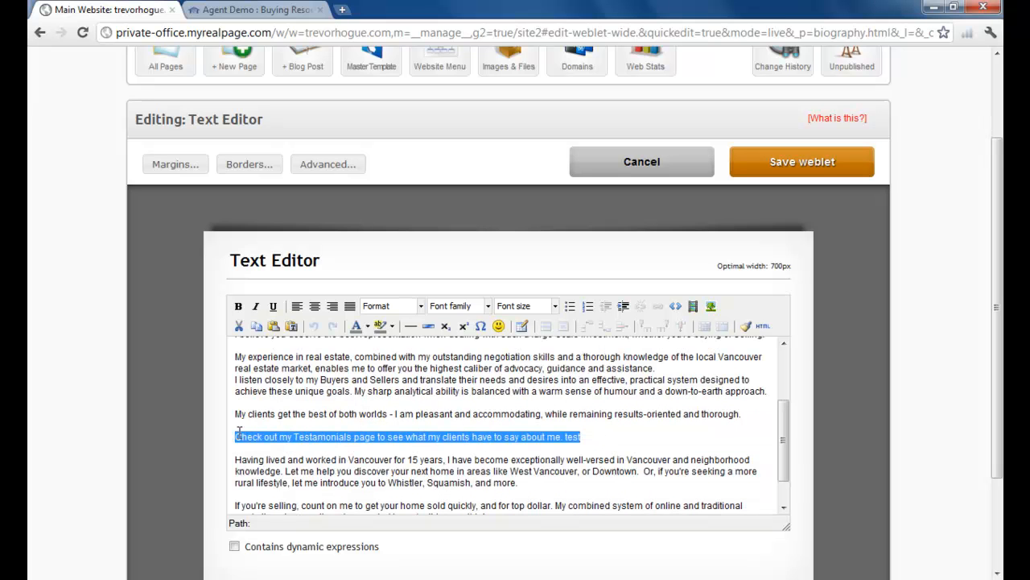
pyautogui.press('BackSpace')
pyautogui.press('BackSpace')
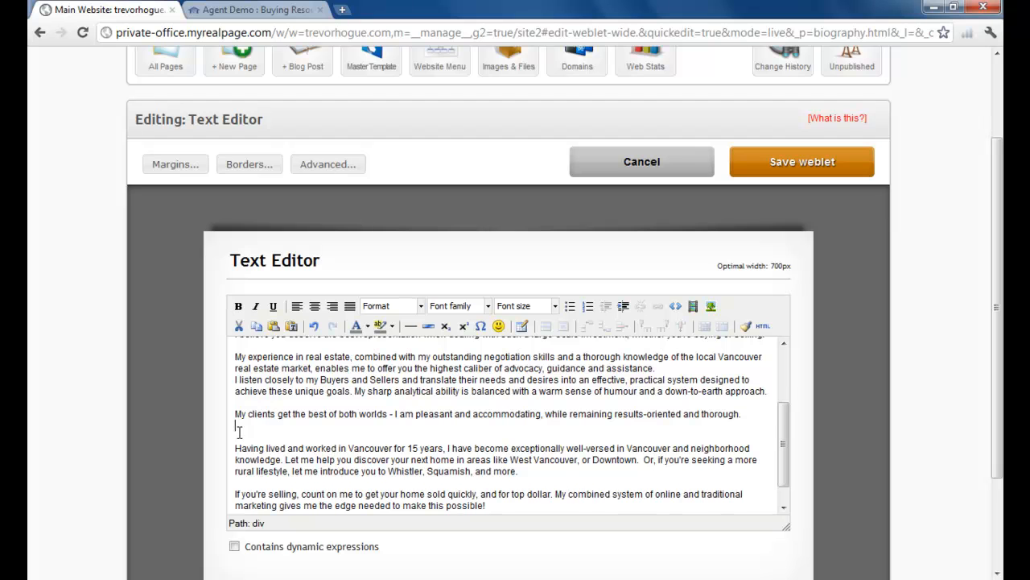
pyautogui.press('BackSpace')
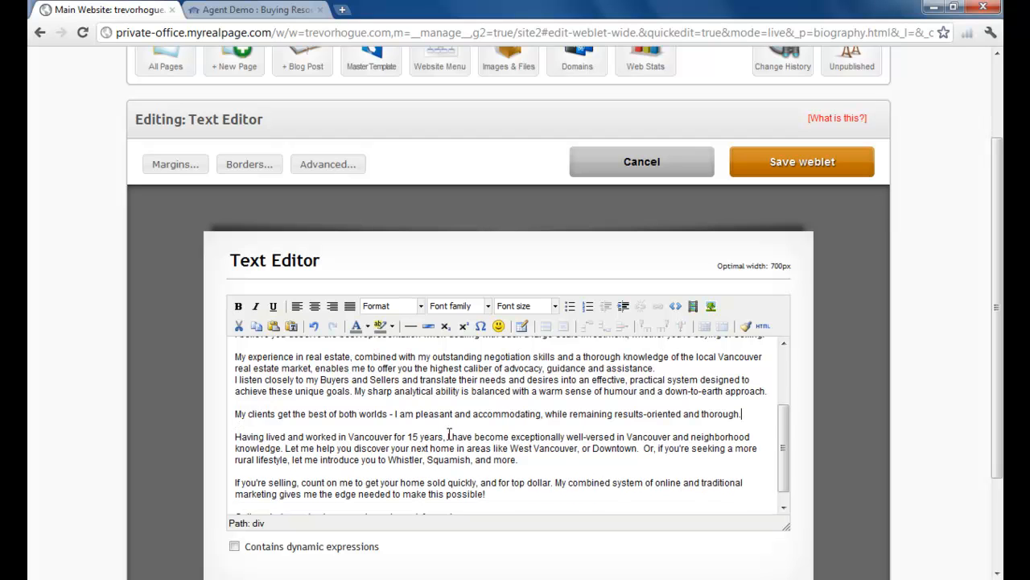
# Step: Add "I look forward to working with you to find your dream home!" after the closing sentence of the biography and save the weblet
pyautogui.moveTo(788, 471); pyautogui.dragTo(787, 480)
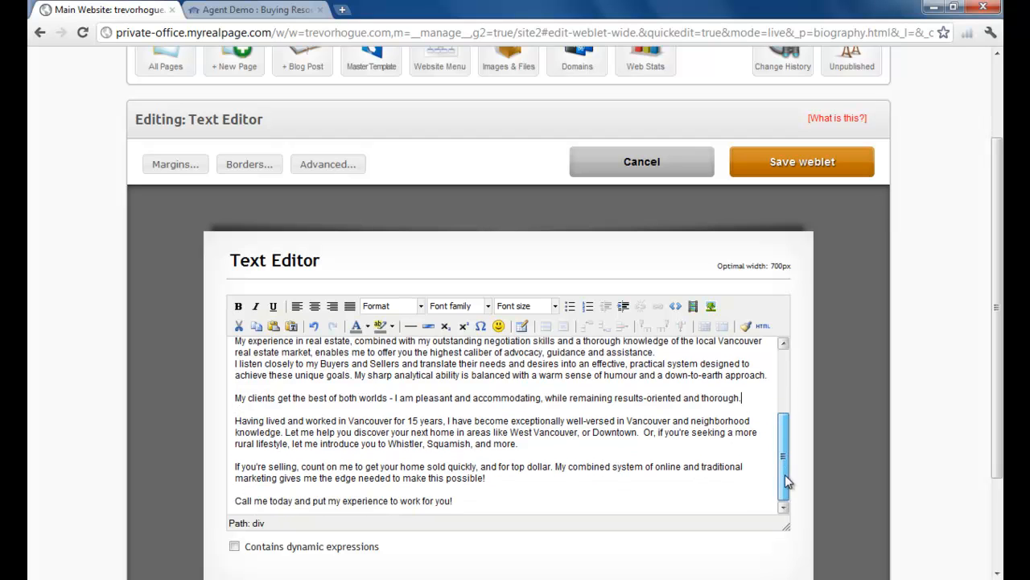
pyautogui.click(471, 502)
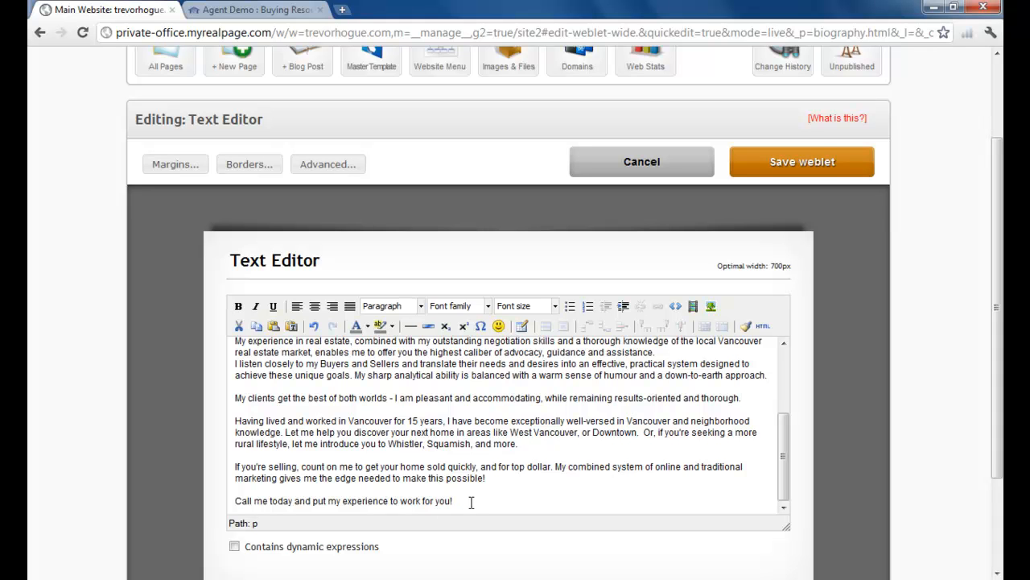
pyautogui.write('I look forward to working')
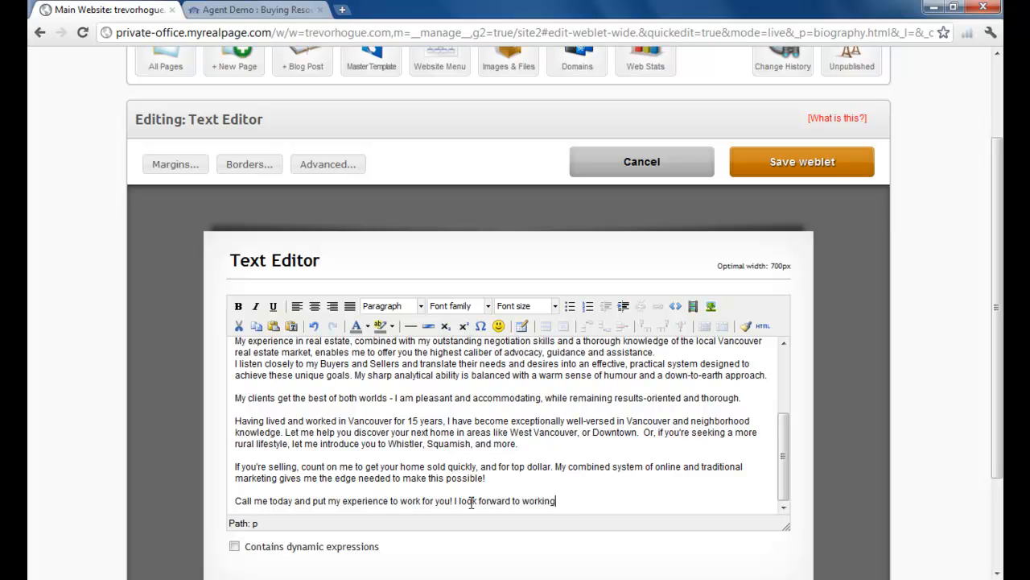
pyautogui.write(' with you to find yo')
pyautogui.press('BackSpace')
pyautogui.press('BackSpace')
pyautogui.press('BackSpace')
pyautogui.write('your dreram')
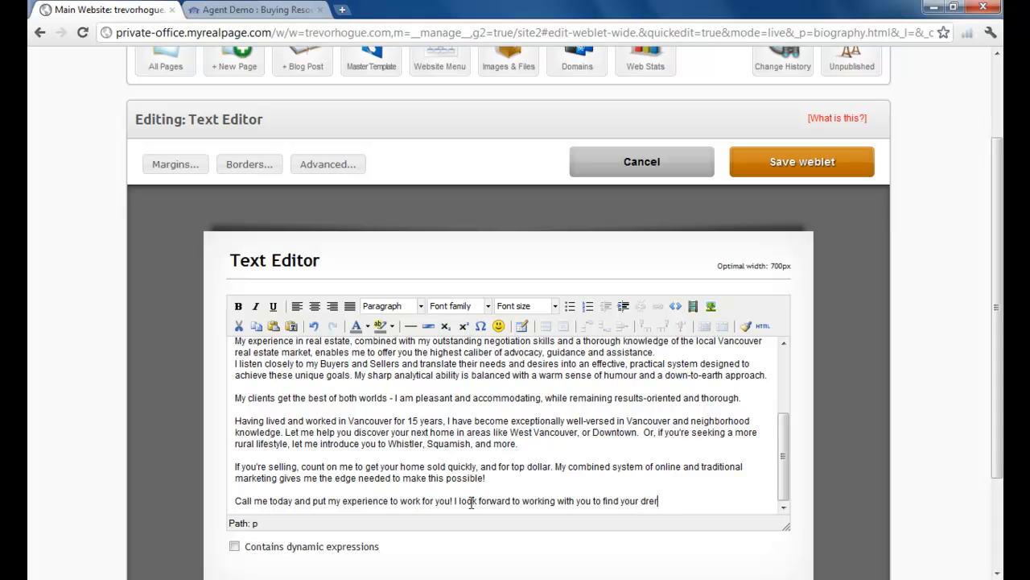
pyautogui.press('BackSpace')
pyautogui.press('BackSpace')
pyautogui.press('BackSpace')
pyautogui.write('am home!')
pyautogui.click(775, 171)
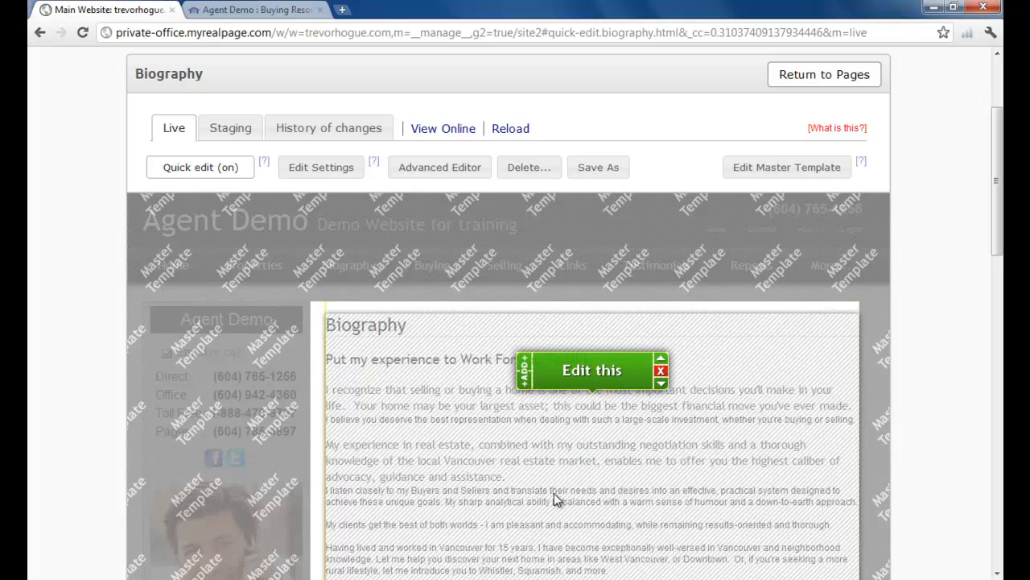
# Step: Check the edited Biography page on the live website and return to the website editor
pyautogui.click(266, 10)
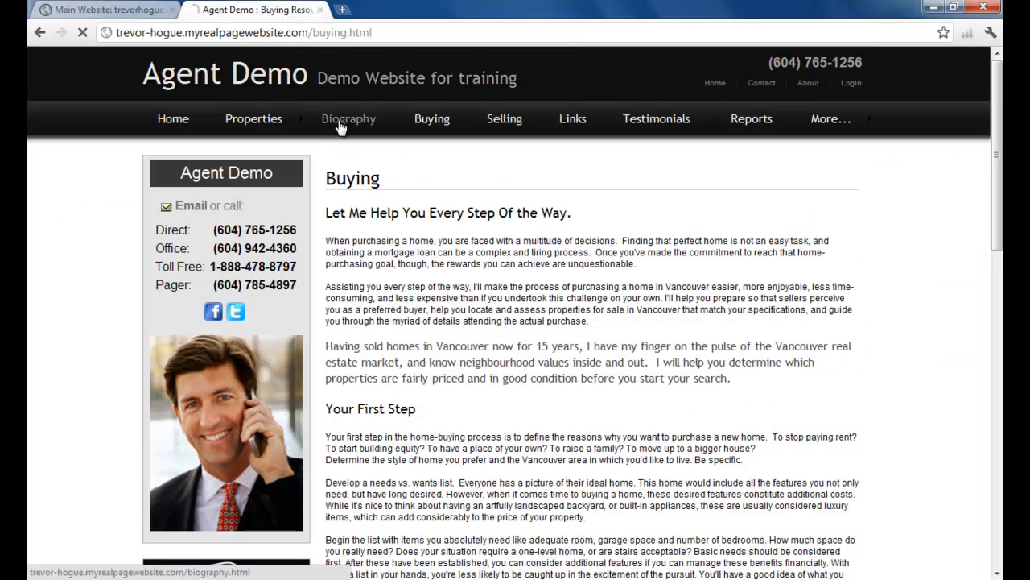
pyautogui.click(339, 121)
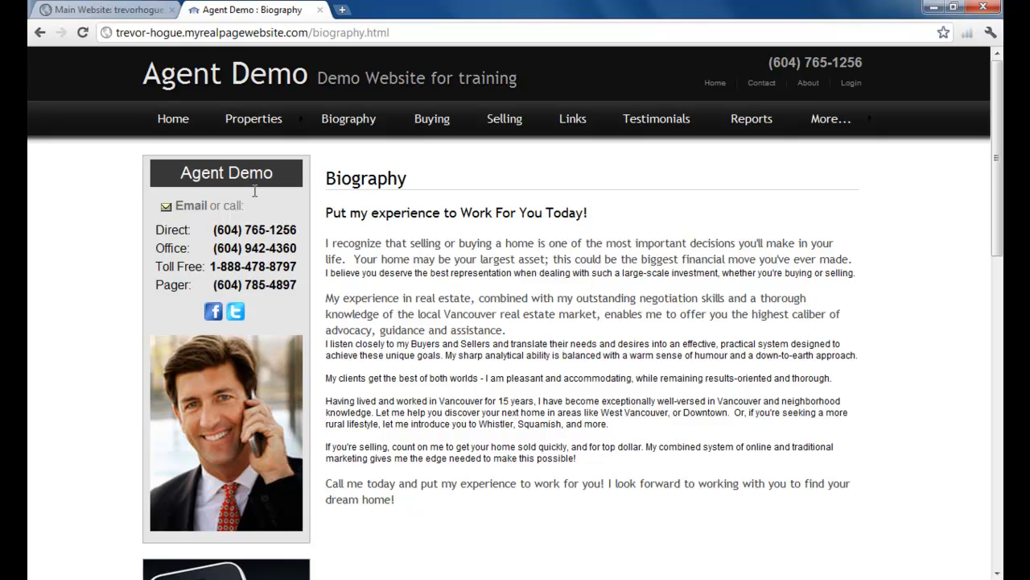
pyautogui.click(134, 11)
# Step: Look over the Biography page in the quick editor and go back to the list of all pages
pyautogui.scroll(-3, 527, 267)
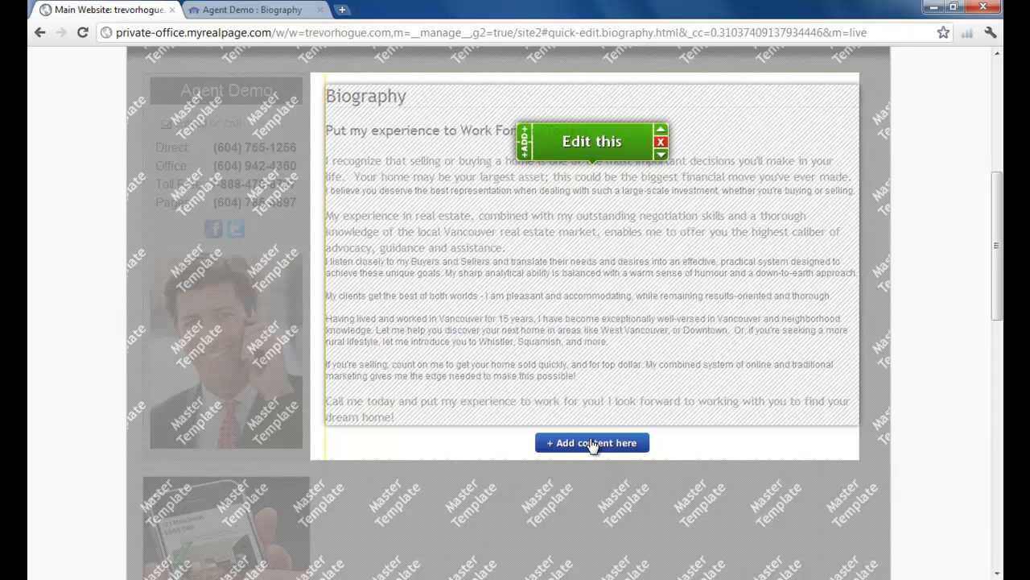
pyautogui.scroll(3, 551, 379)
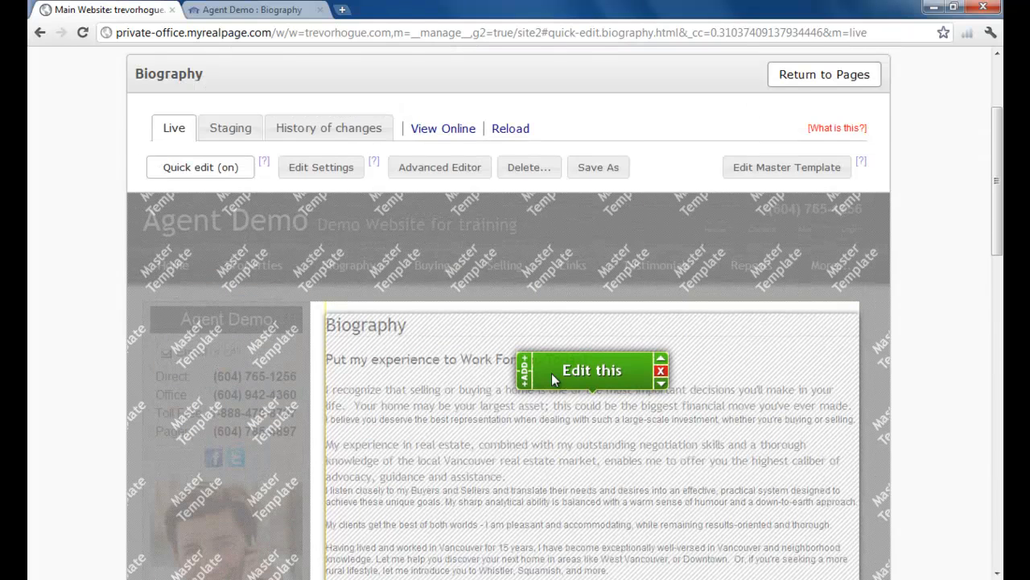
pyautogui.scroll(2, 552, 373)
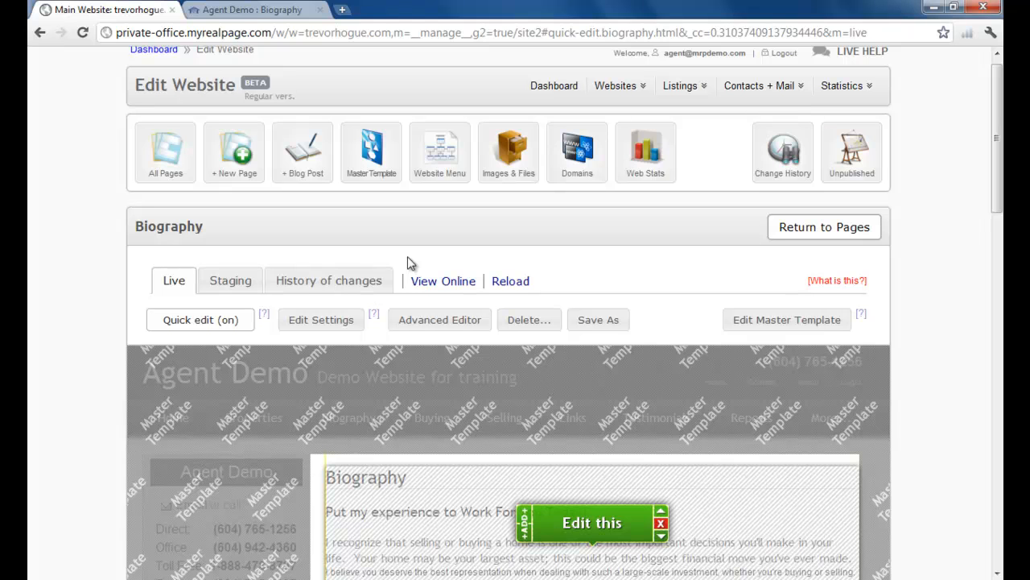
pyautogui.click(166, 158)
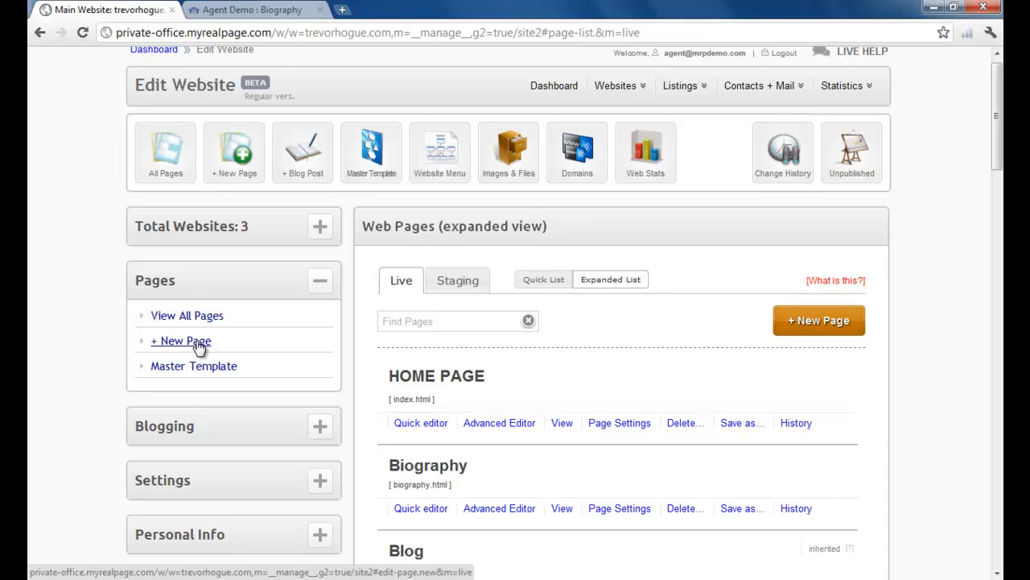
# Step: Start a new live page and name it "events"
pyautogui.click(241, 157)
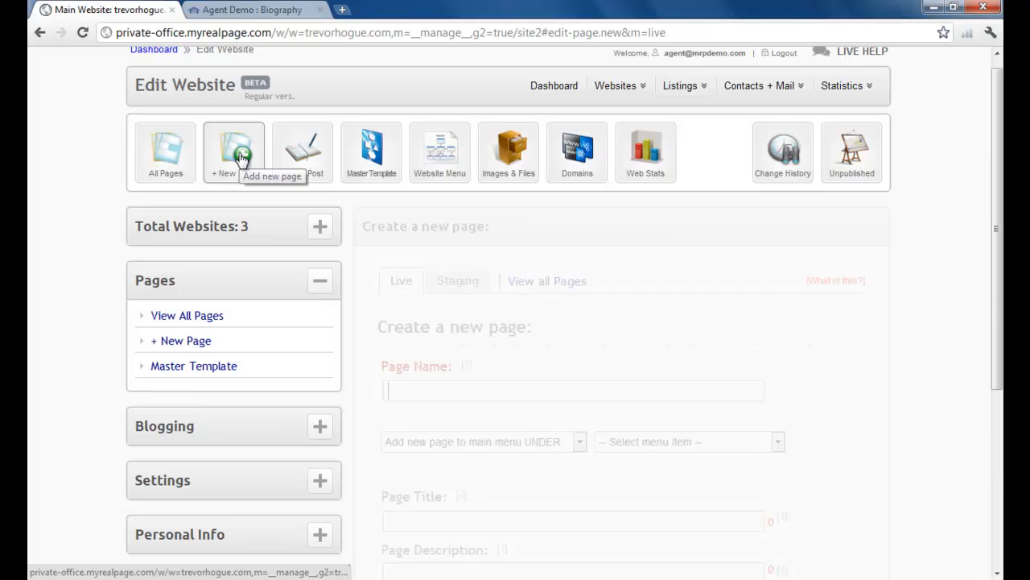
pyautogui.scroll(-1, 657, 313)
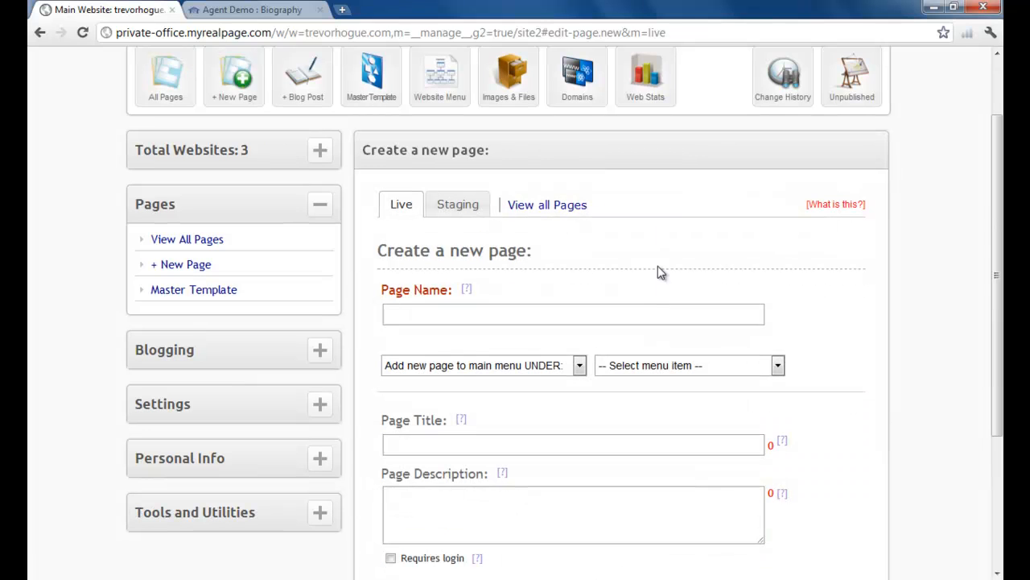
pyautogui.click(488, 311)
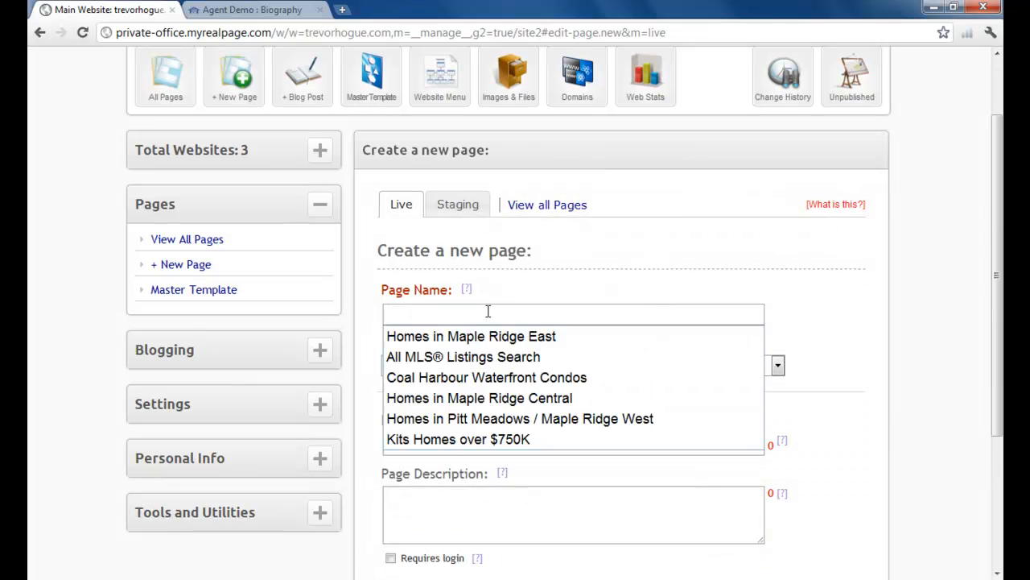
pyautogui.click(501, 299)
pyautogui.click(498, 317)
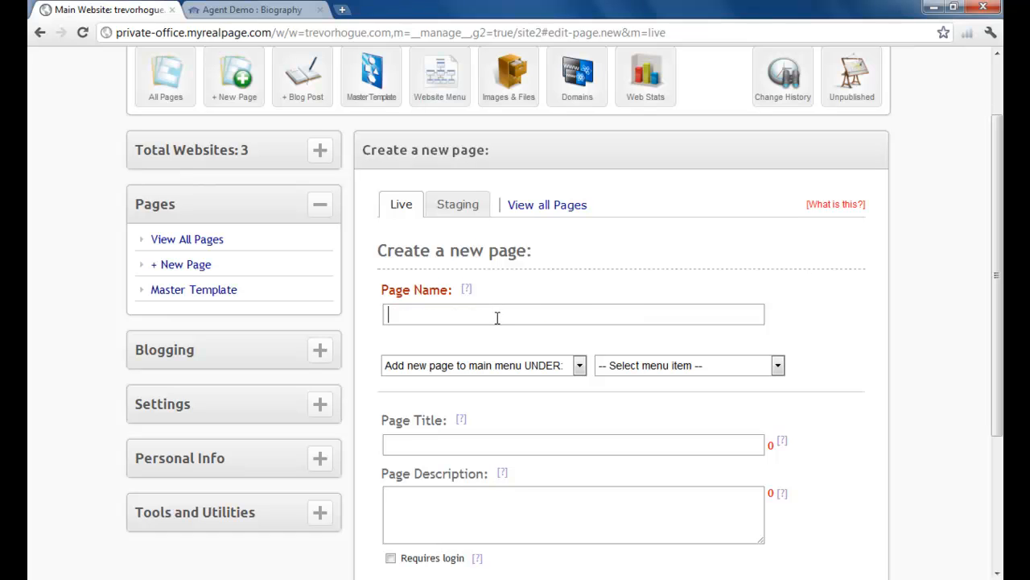
pyautogui.write('events')
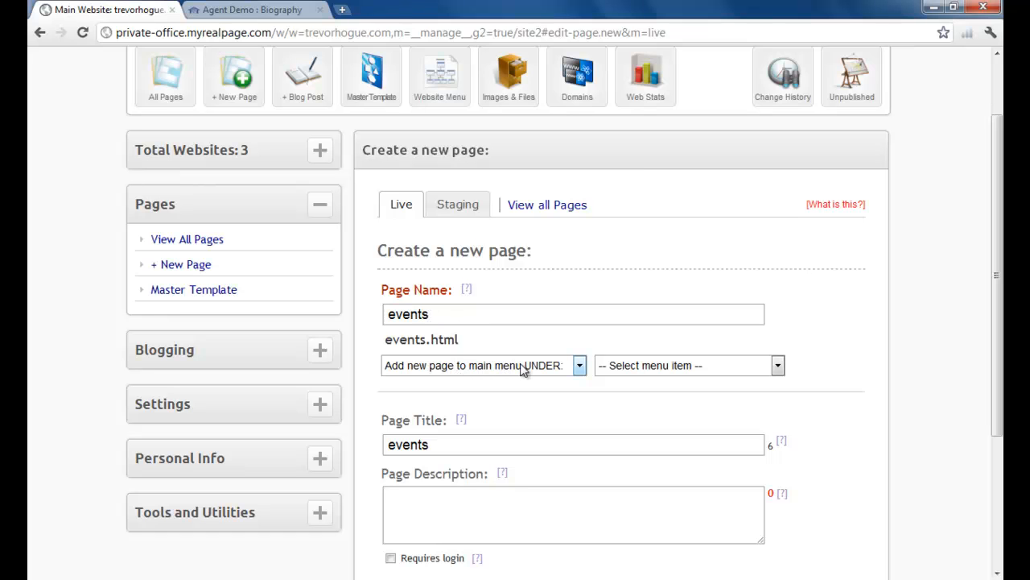
# Step: Place the new page in the main menu after the Biography item
pyautogui.click(672, 370)
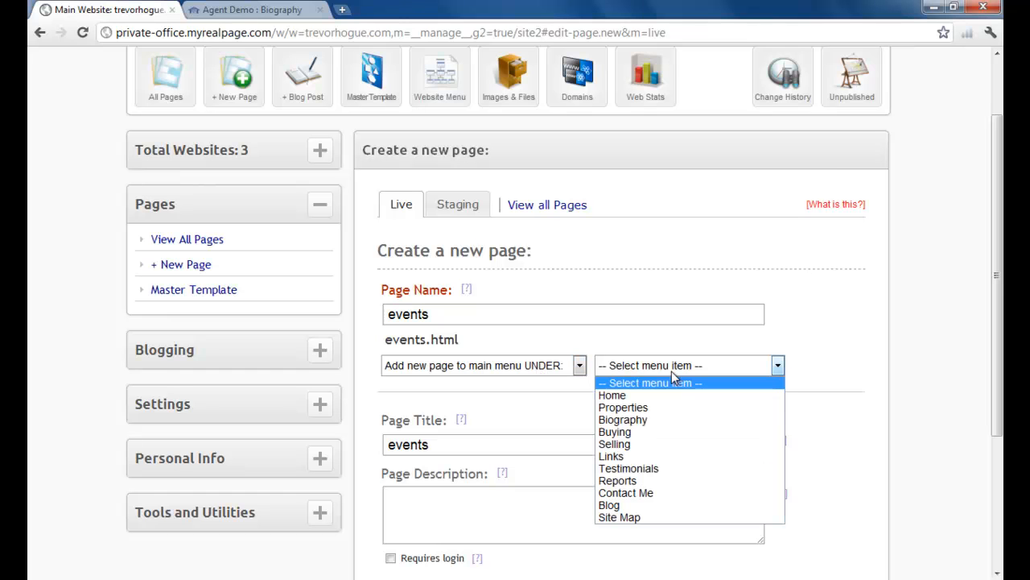
pyautogui.click(642, 420)
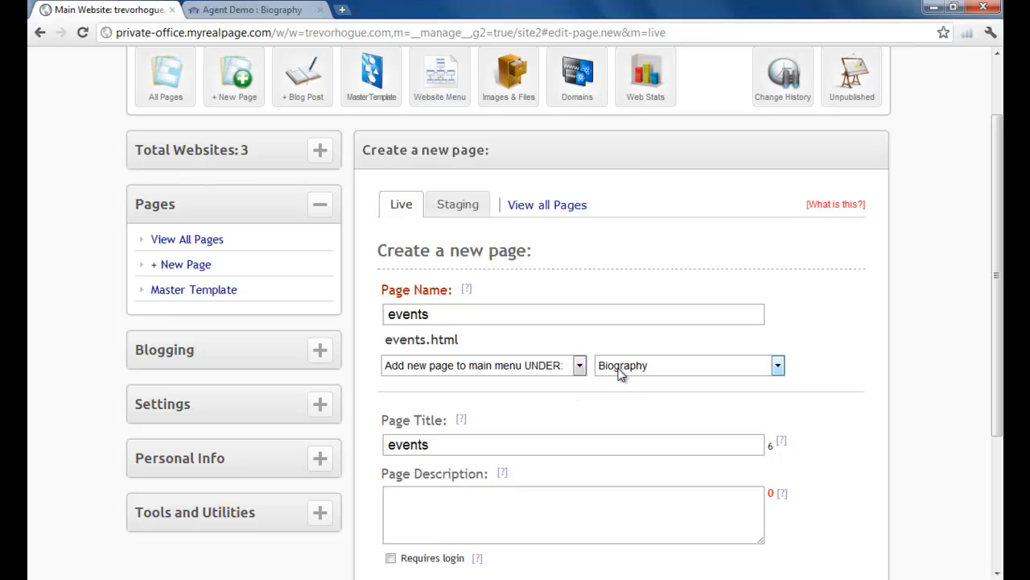
pyautogui.click(579, 366)
pyautogui.click(561, 395)
# Step: Capitalize the new page's title so it reads "Events"
pyautogui.click(395, 444)
pyautogui.press('BackSpace')
pyautogui.write('E')
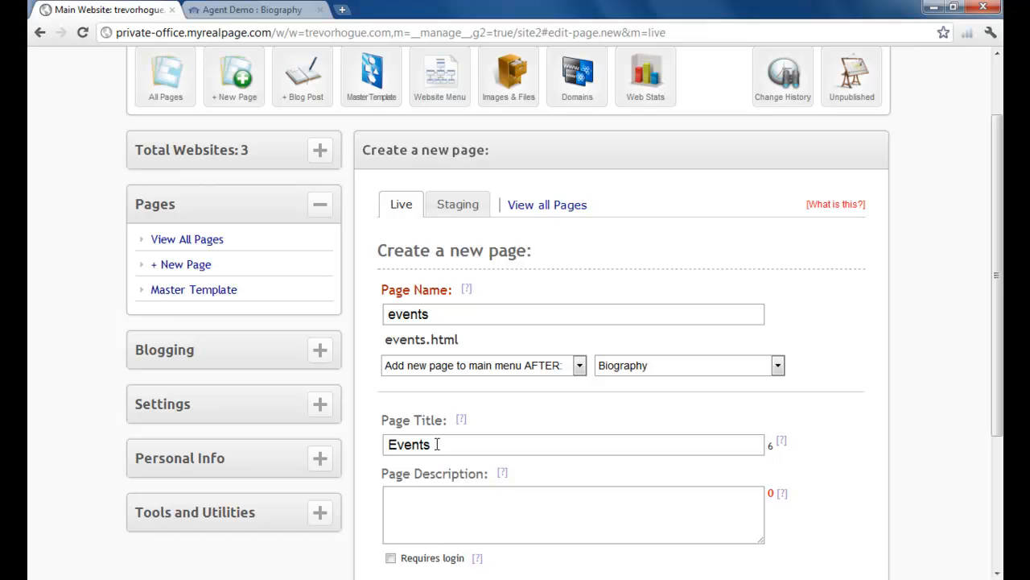
# Step: Examine the new page's login option, custom CSS field and advanced settings for favicon, head and body content, and keywords
pyautogui.scroll(-1, 499, 440)
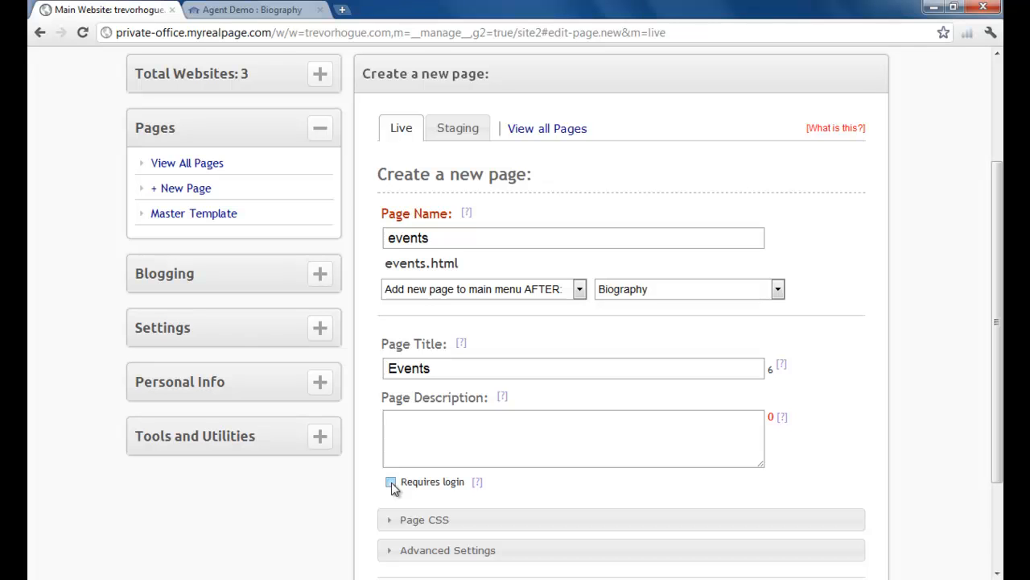
pyautogui.scroll(-2, 532, 459)
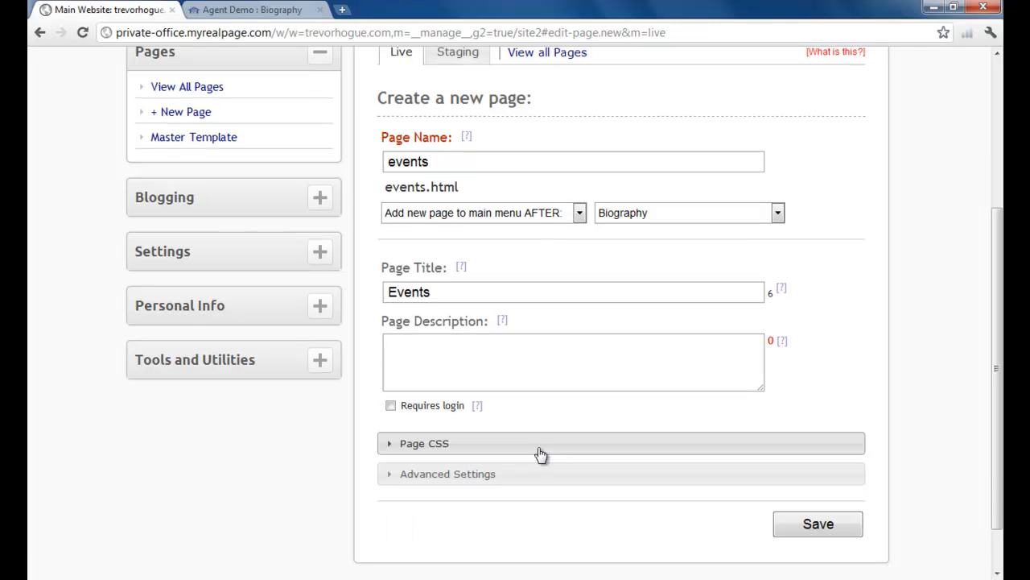
pyautogui.click(392, 447)
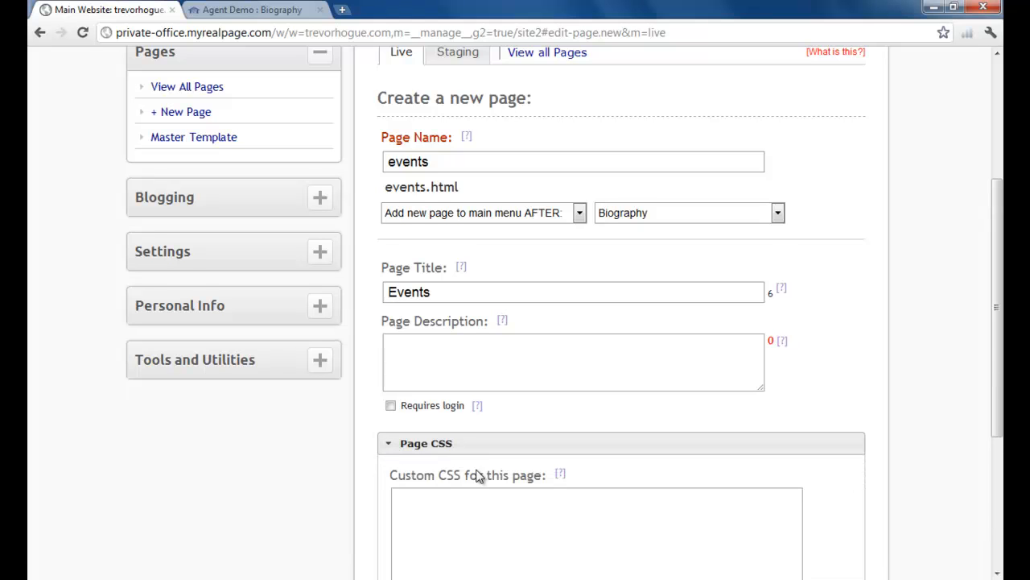
pyautogui.scroll(-2, 481, 473)
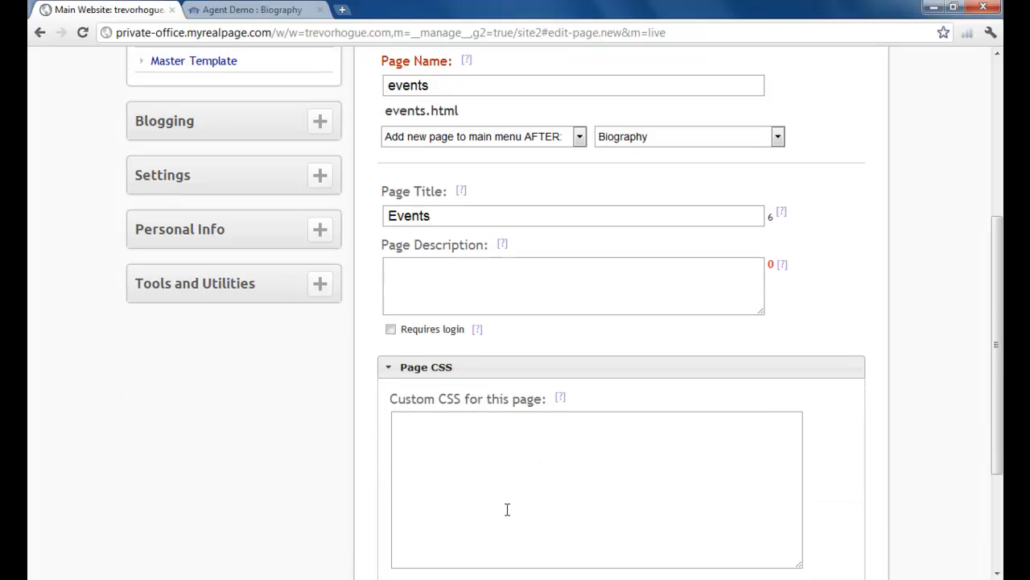
pyautogui.click(391, 373)
pyautogui.click(398, 415)
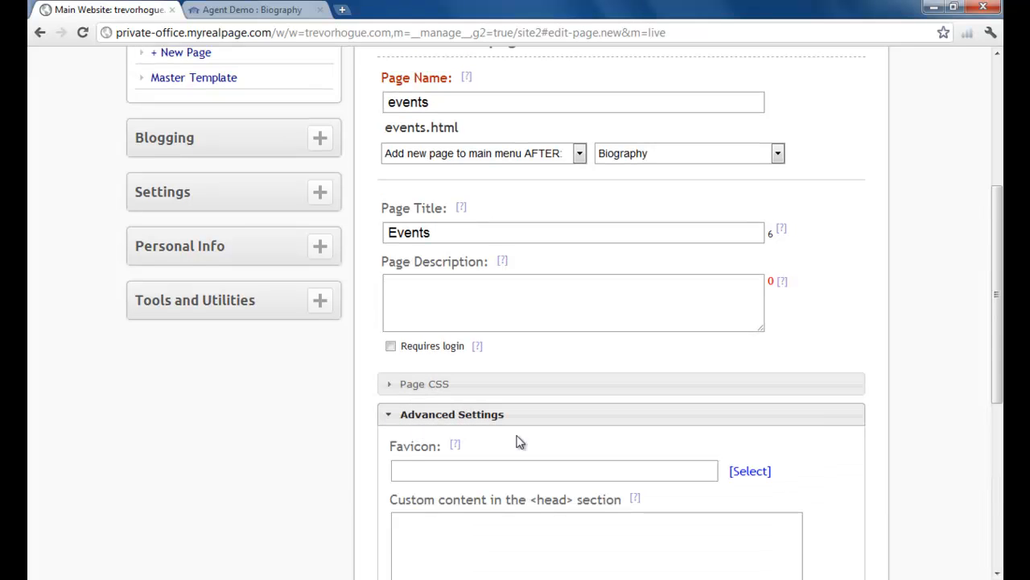
pyautogui.scroll(-2, 528, 437)
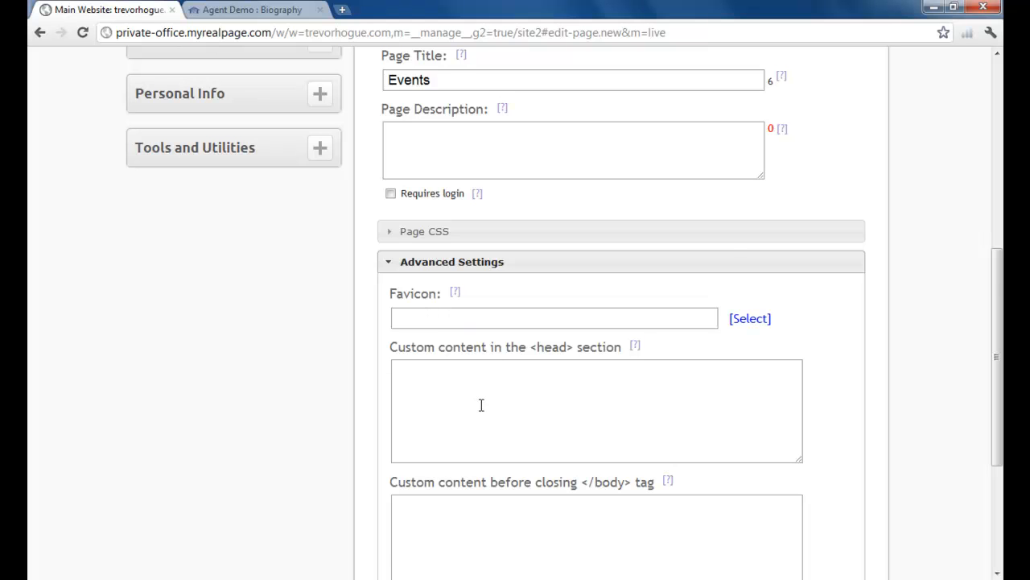
pyautogui.scroll(-1, 489, 407)
pyautogui.scroll(-1, 504, 425)
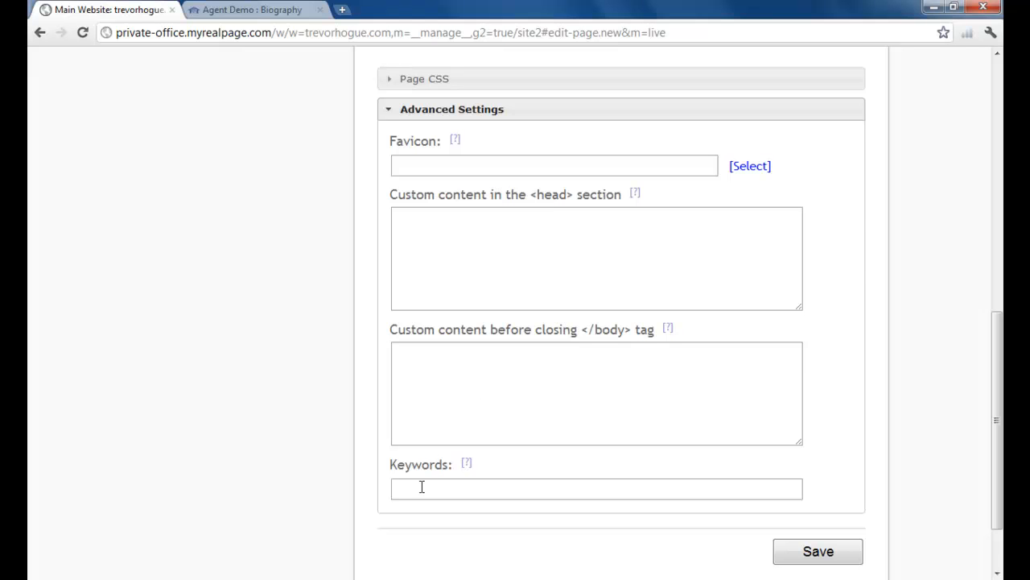
# Step: Collapse the advanced settings and save the new Events page
pyautogui.scroll(3, 422, 487)
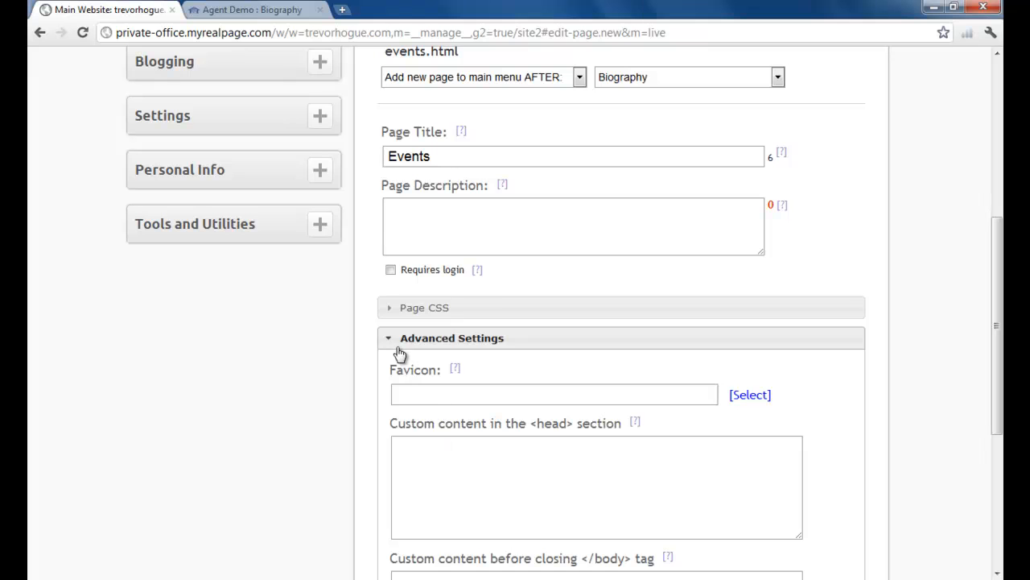
pyautogui.click(389, 345)
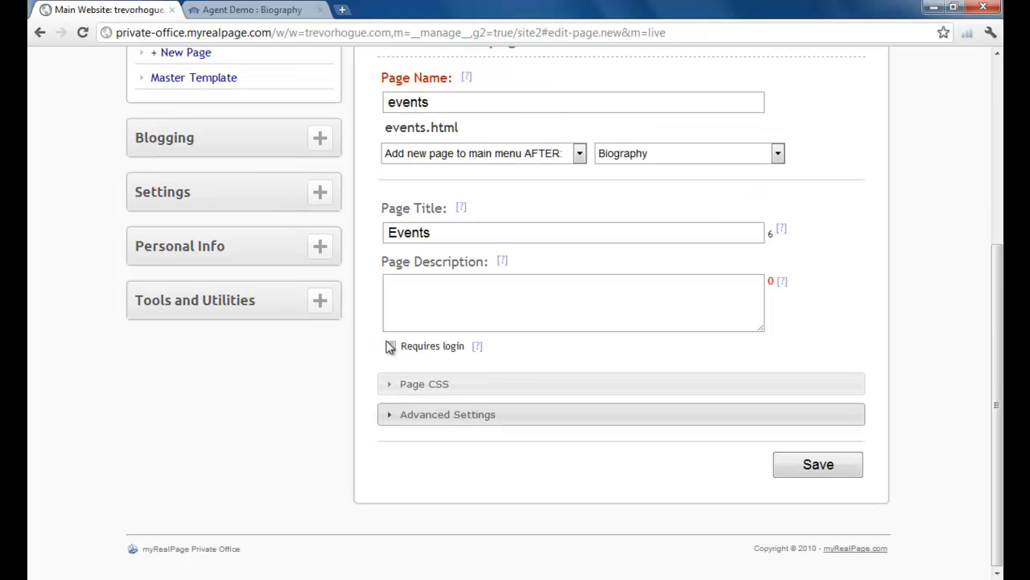
pyautogui.click(799, 473)
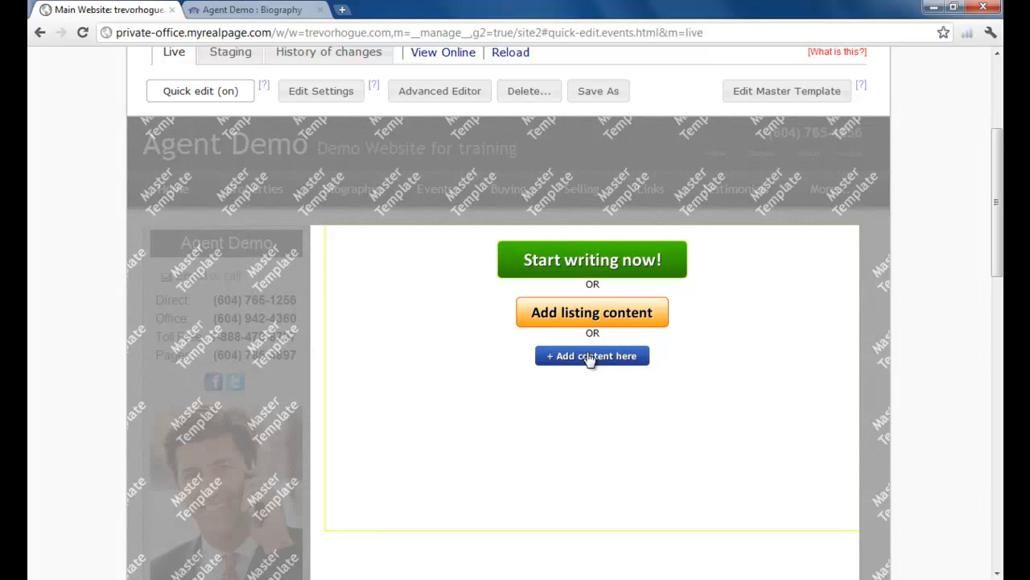
# Step: Start writing the page content with the line "Events" and the paragraph "These are some of the upcoming events I am proud to be a part of."
pyautogui.click(593, 265)
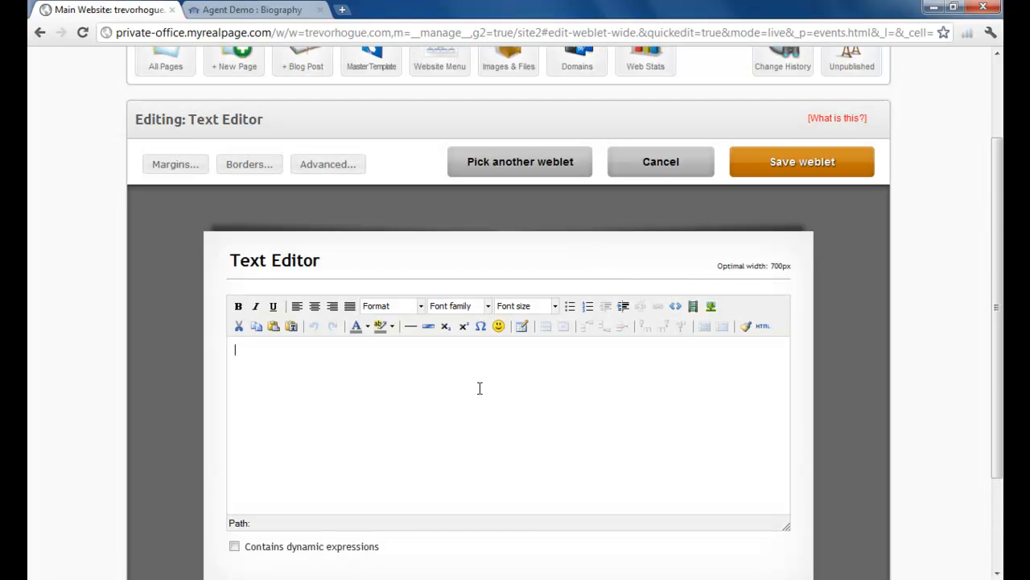
pyautogui.write('Events')
pyautogui.press('Return')
pyautogui.write('These are som')
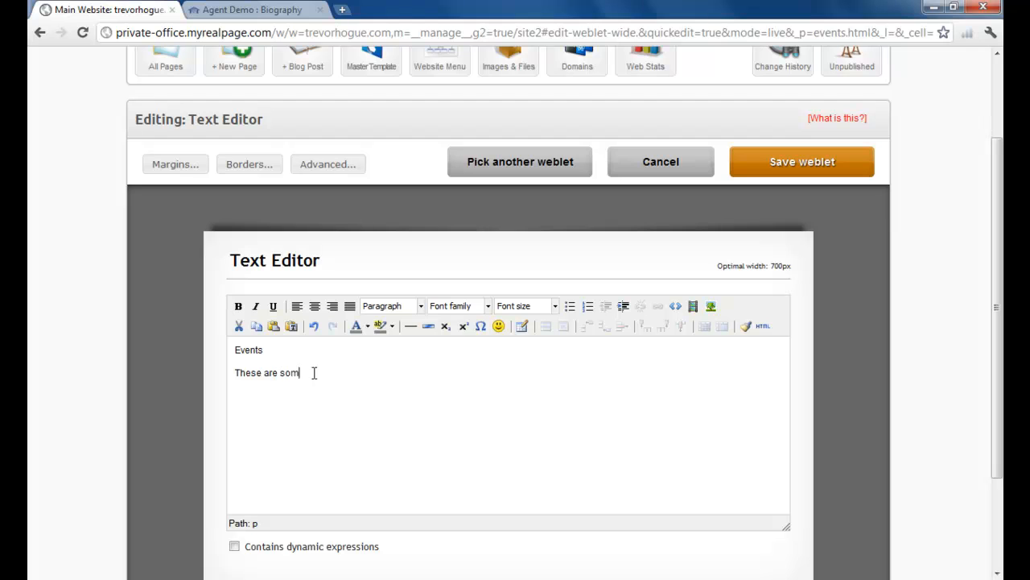
pyautogui.write('e of the upcoming events ')
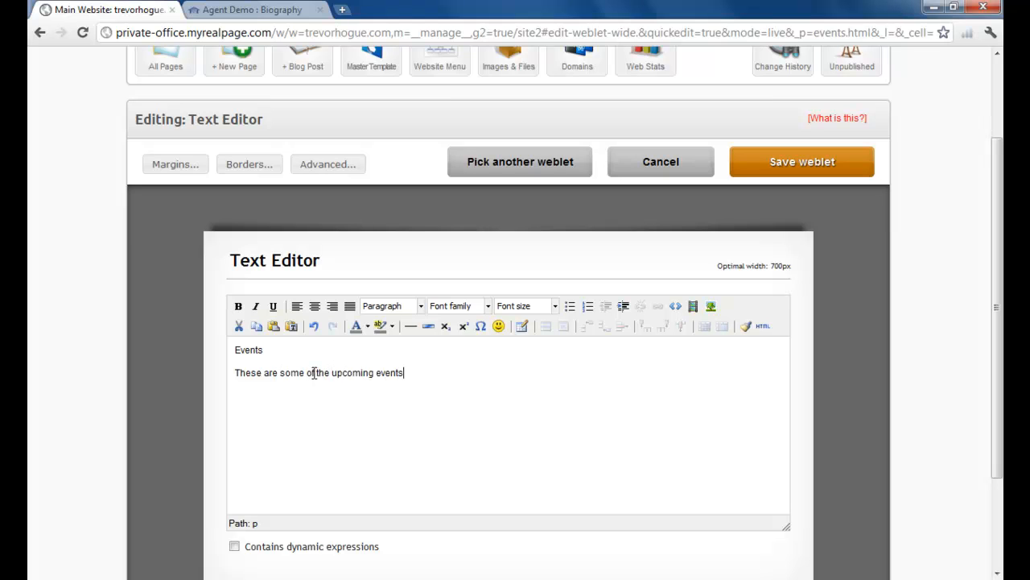
pyautogui.write('I am proud to be a par')
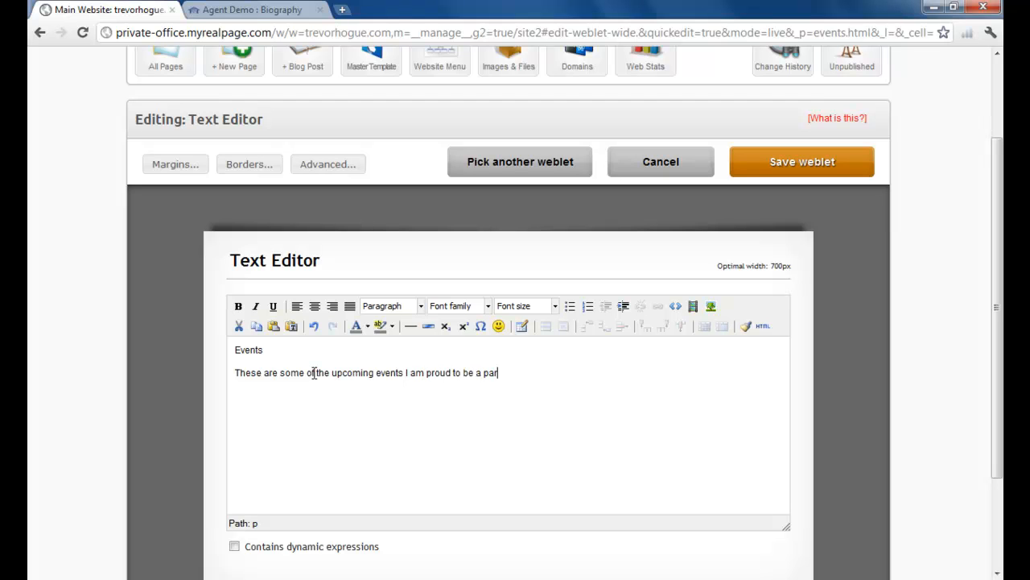
pyautogui.write('t of.')
# Step: Format the "Events" line as Heading 1 and save the text weblet
pyautogui.moveTo(263, 349); pyautogui.dragTo(234, 349)
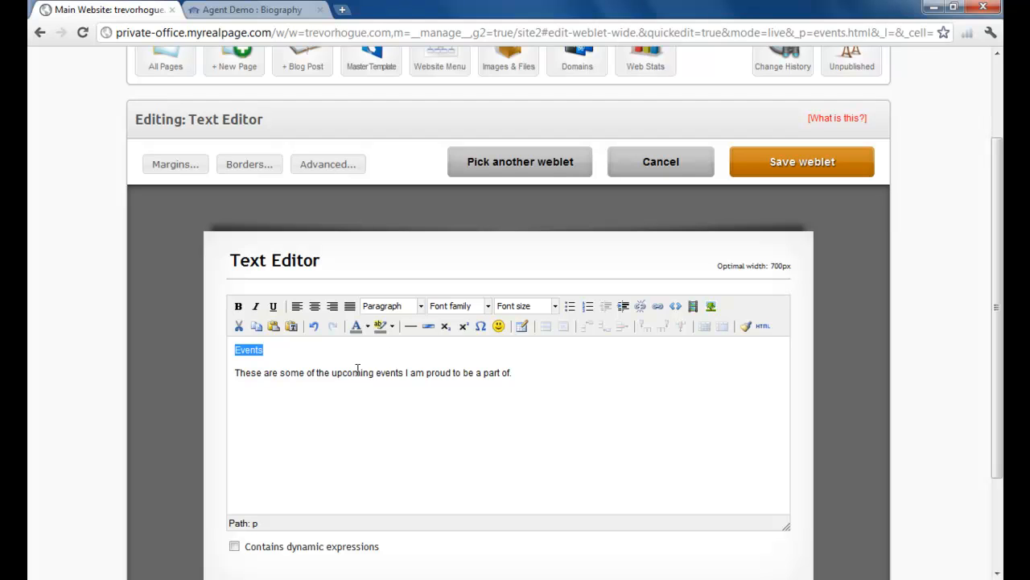
pyautogui.click(419, 307)
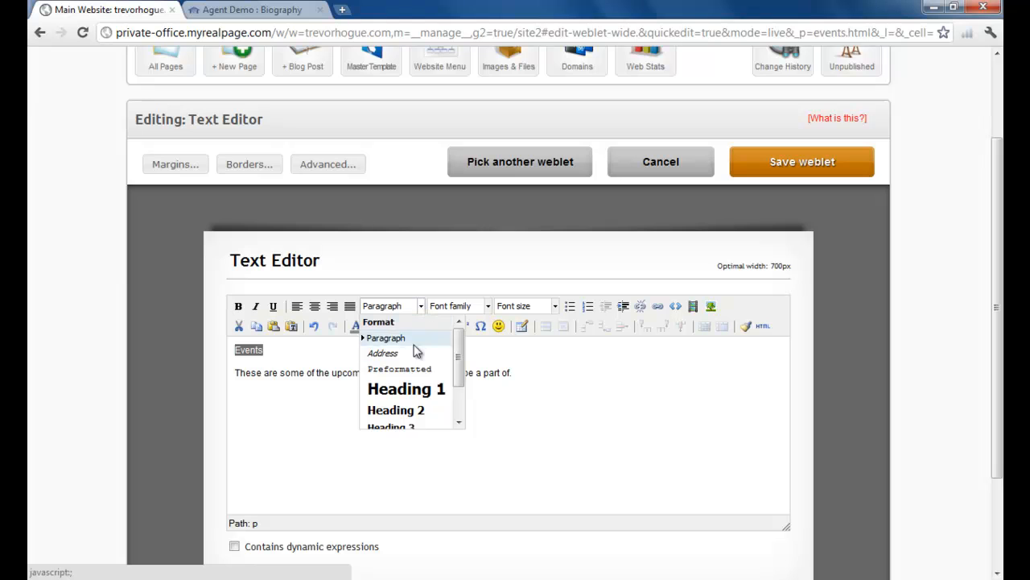
pyautogui.click(415, 388)
pyautogui.click(320, 381)
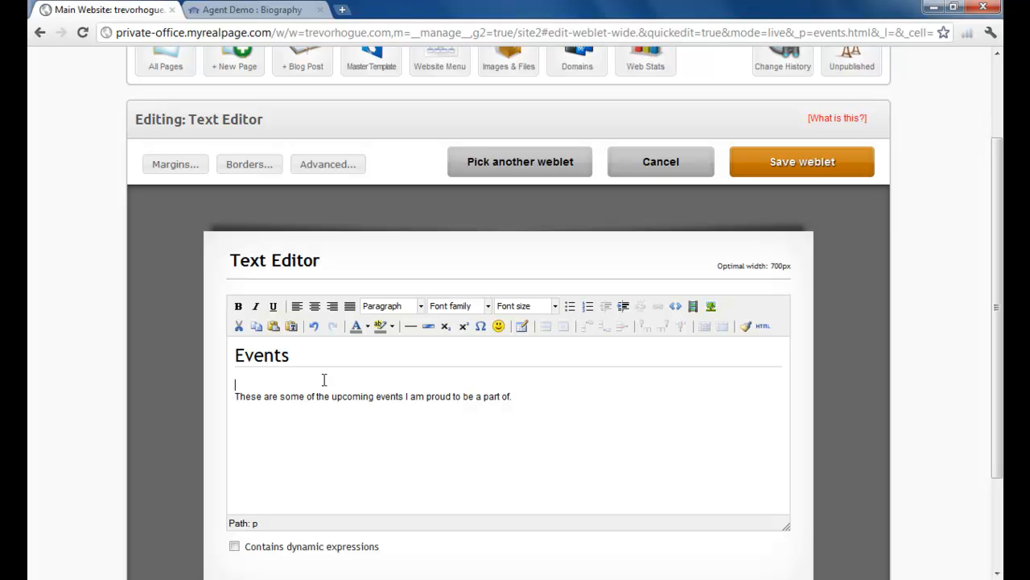
pyautogui.click(814, 164)
pyautogui.scroll(-4, 857, 326)
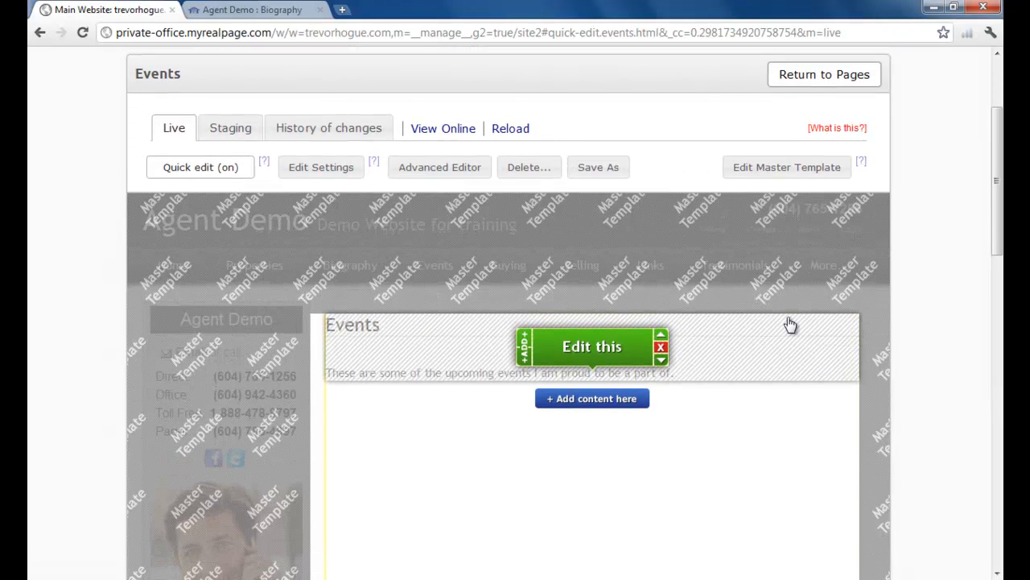
# Step: Refresh the live website and view the new Events page from its main menu
pyautogui.click(284, 10)
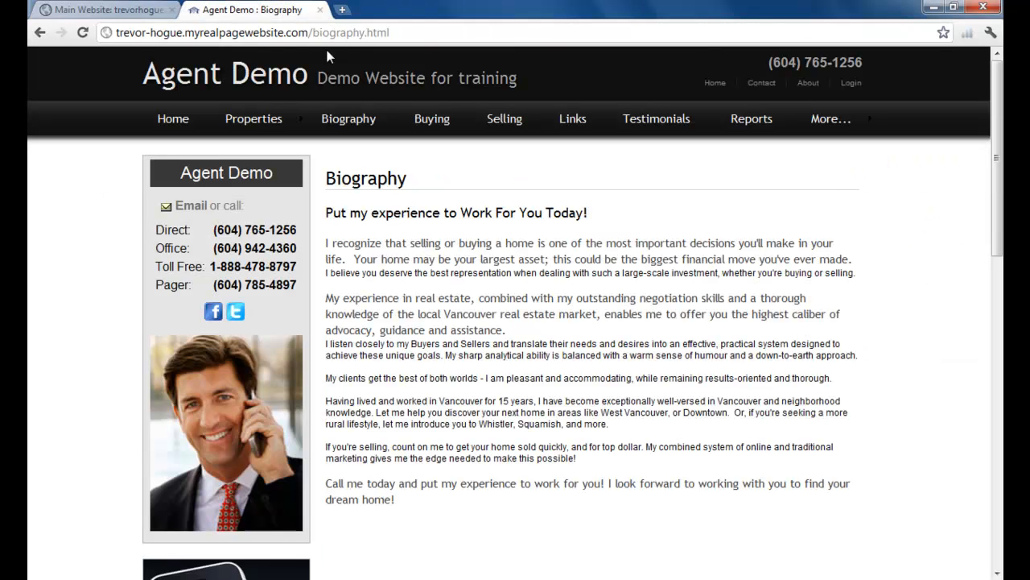
pyautogui.click(82, 33)
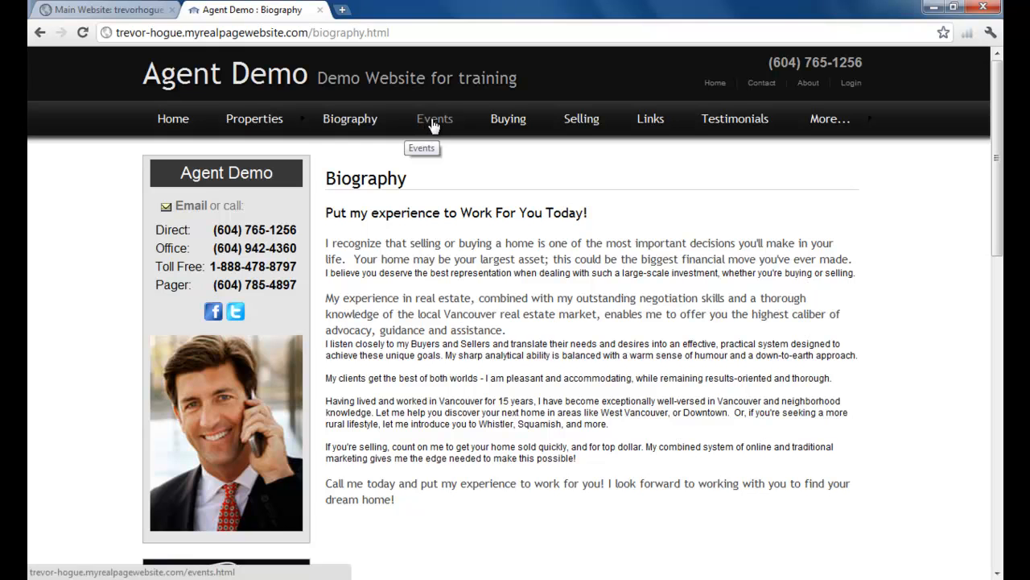
pyautogui.click(432, 119)
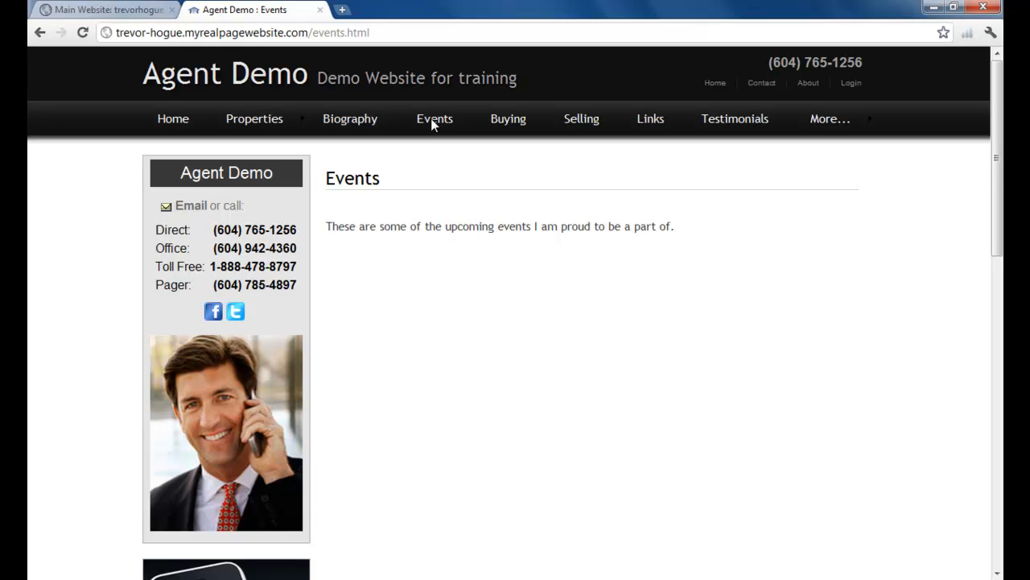
# Step: Return to the website editor and open the list of all pages
pyautogui.click(121, 12)
pyautogui.scroll(3, 346, 266)
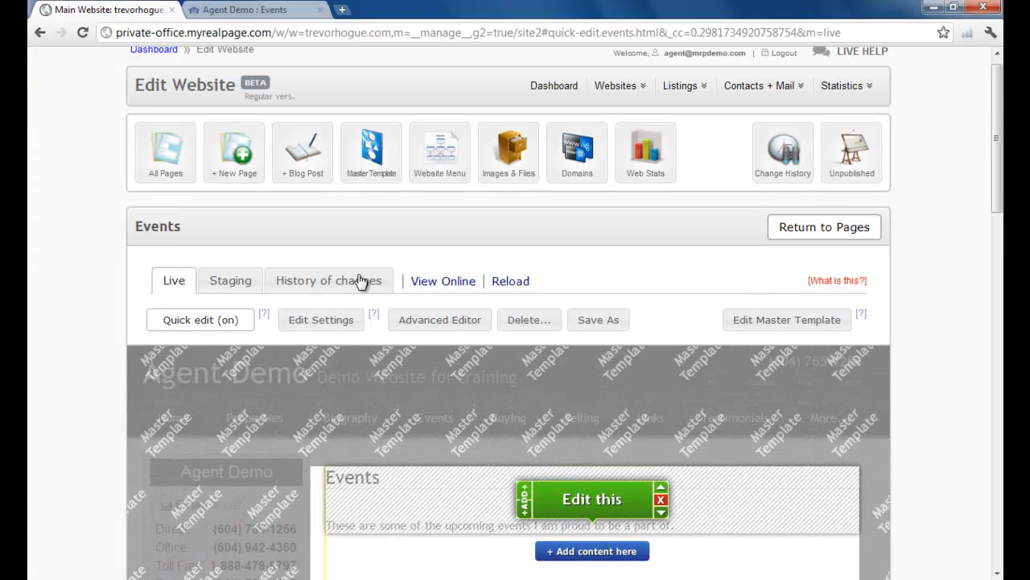
pyautogui.click(179, 158)
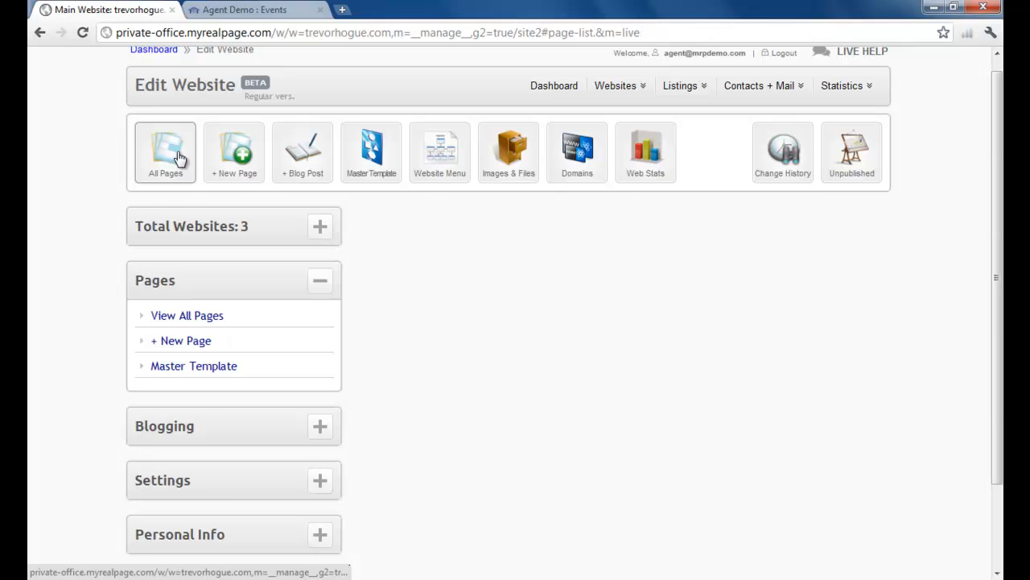